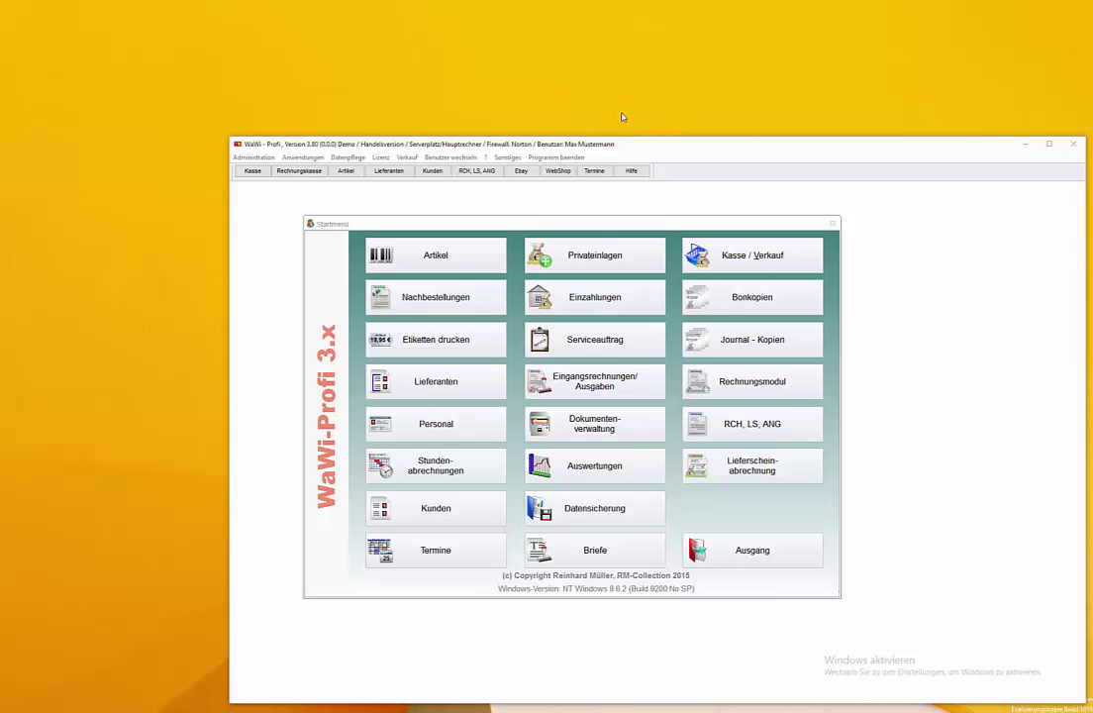
# Step: Open the Kundendisplay hardware settings in the system administration
pyautogui.click(253, 159)
pyautogui.moveTo(297, 168)
pyautogui.click(400, 171)
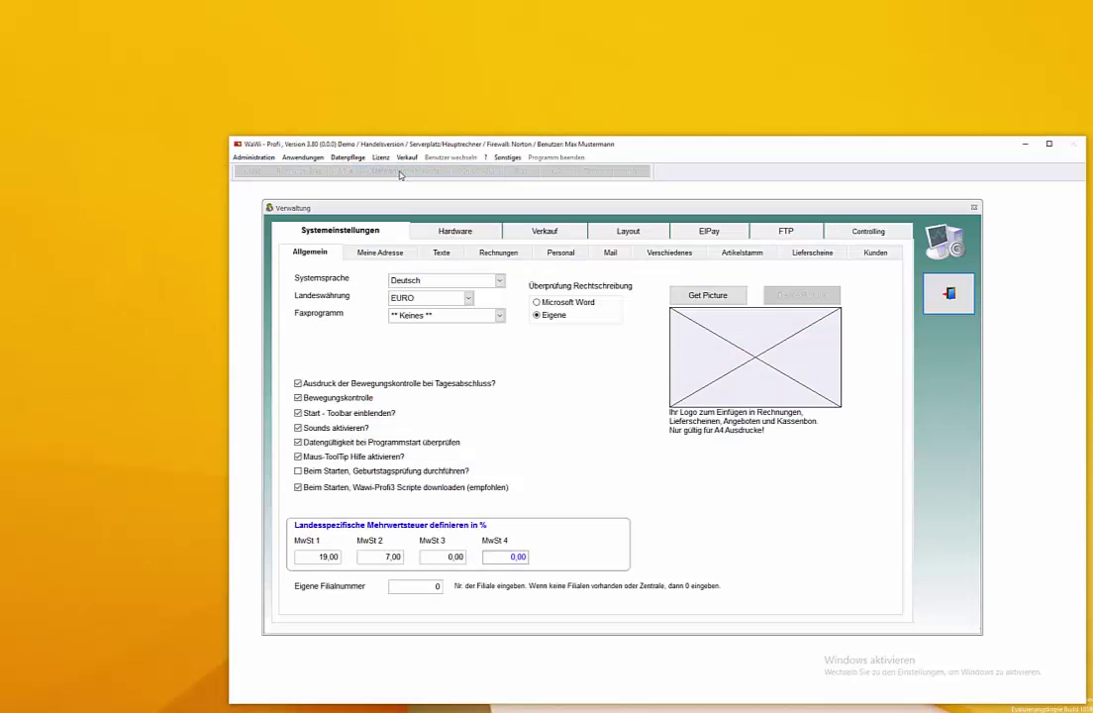
pyautogui.click(454, 230)
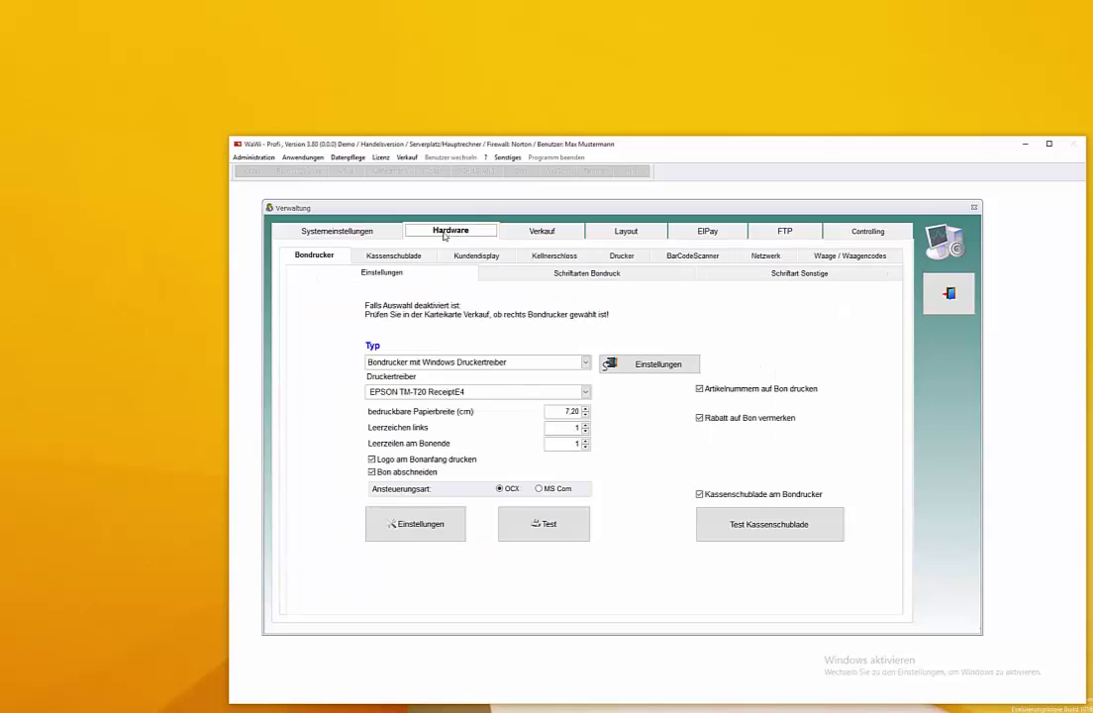
pyautogui.click(493, 257)
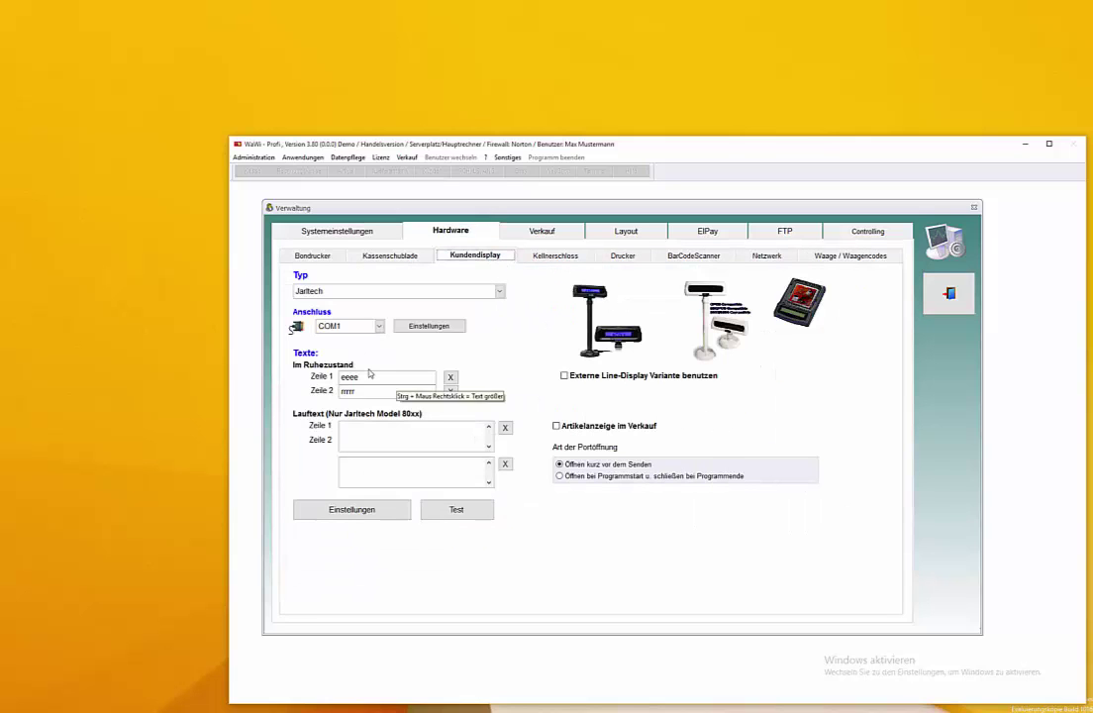
# Step: Look through the available connection ports and display types for the customer display without changing them
pyautogui.click(366, 326)
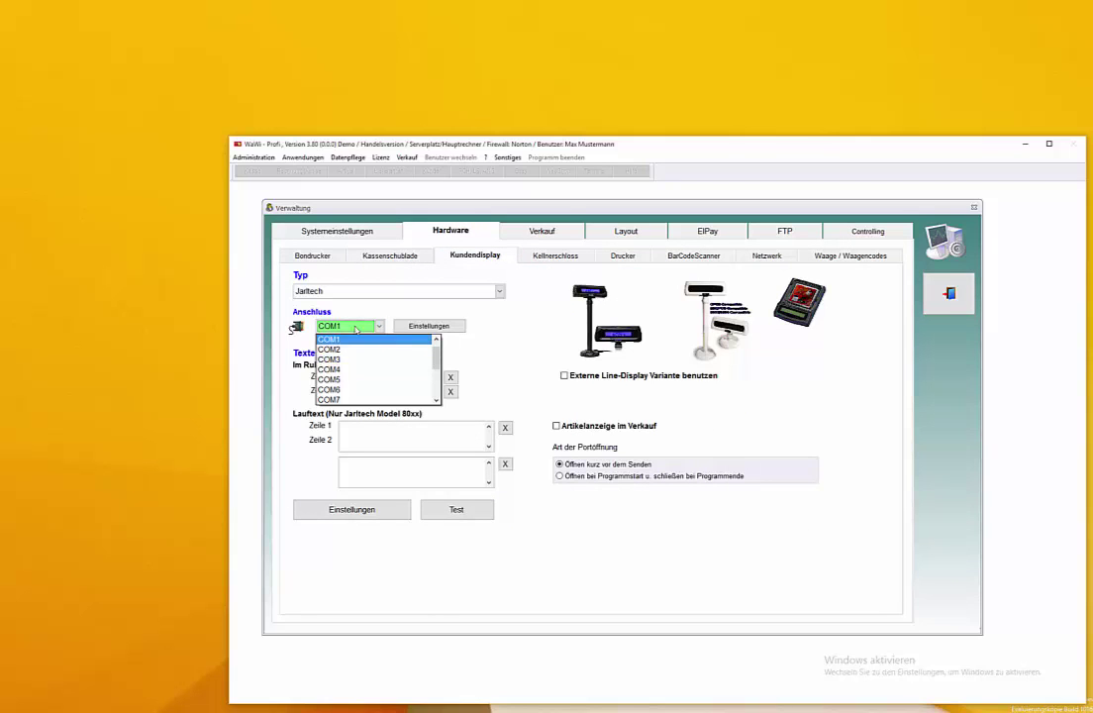
pyautogui.click(302, 246)
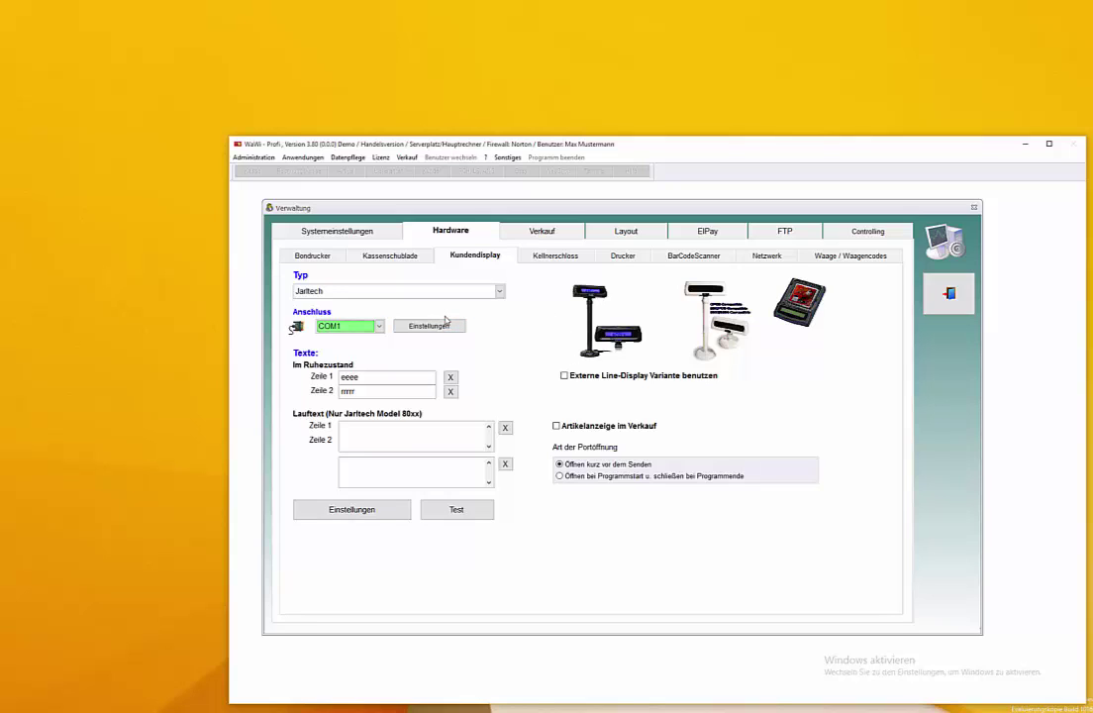
pyautogui.click(500, 291)
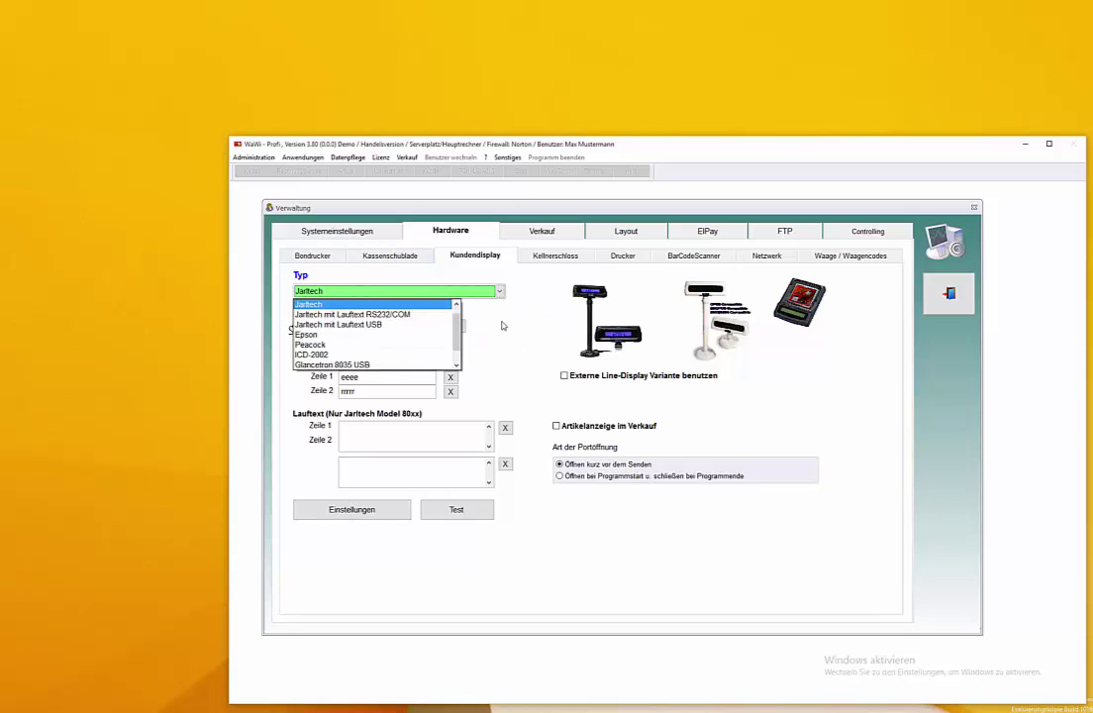
pyautogui.scroll(-1, 396, 341)
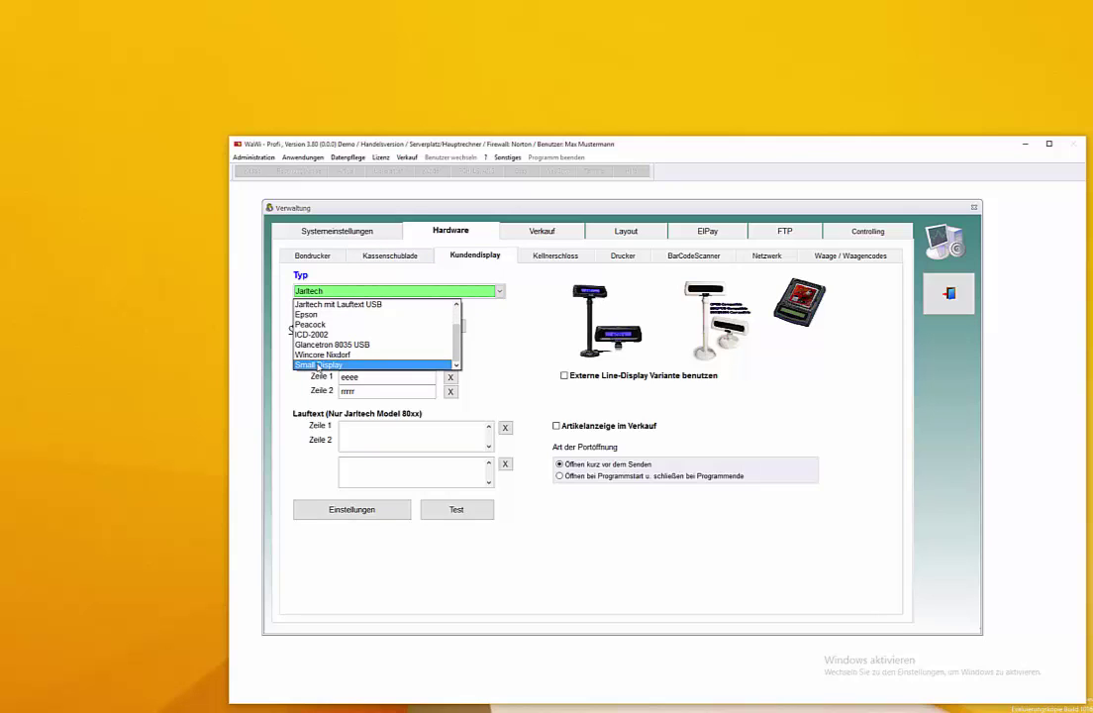
pyautogui.click(523, 291)
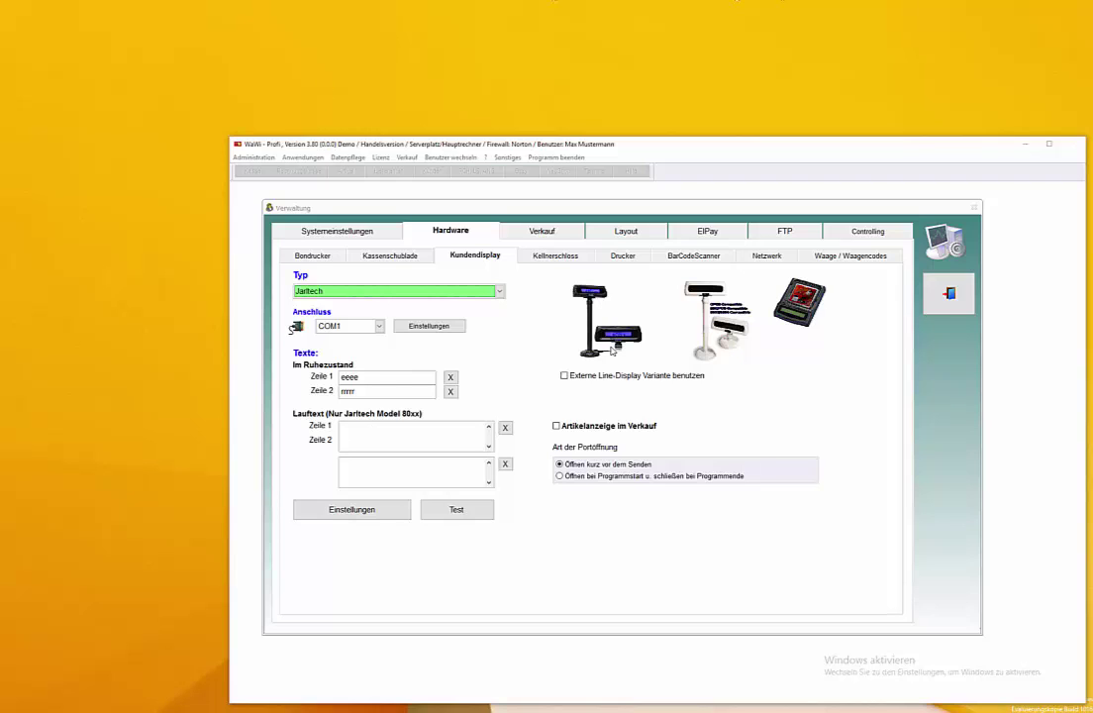
# Step: Set the customer display's idle text to "Herzlich willkommen" on line 1 and "bei uns" on line 2
pyautogui.click(416, 377)
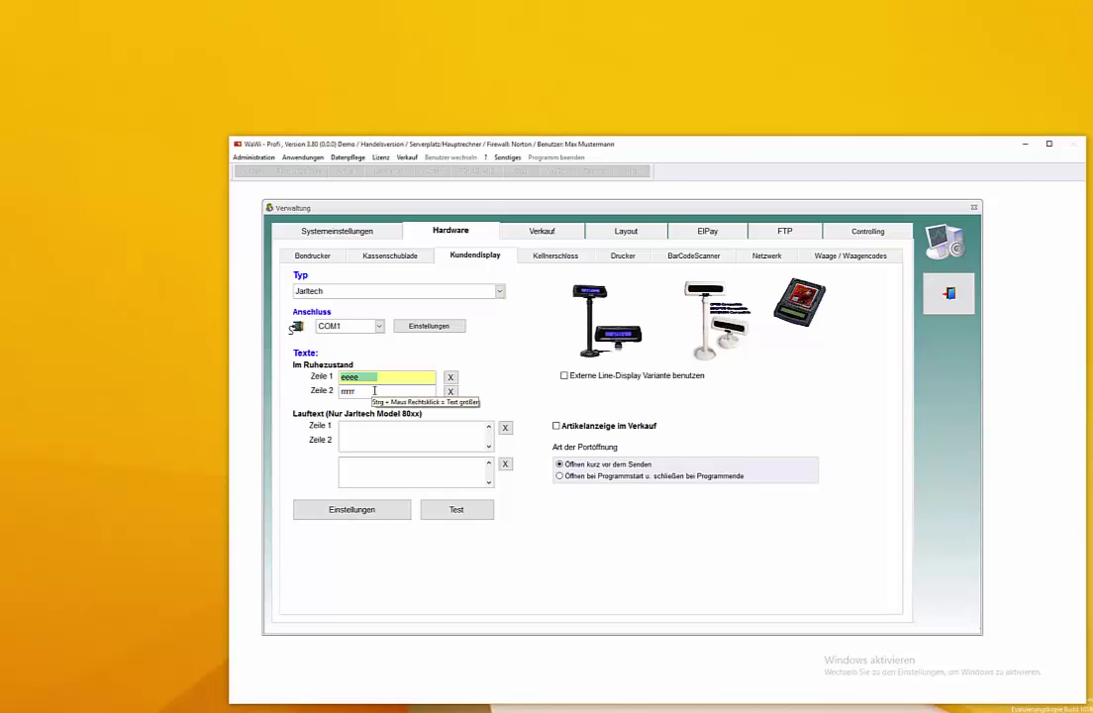
pyautogui.write('Her')
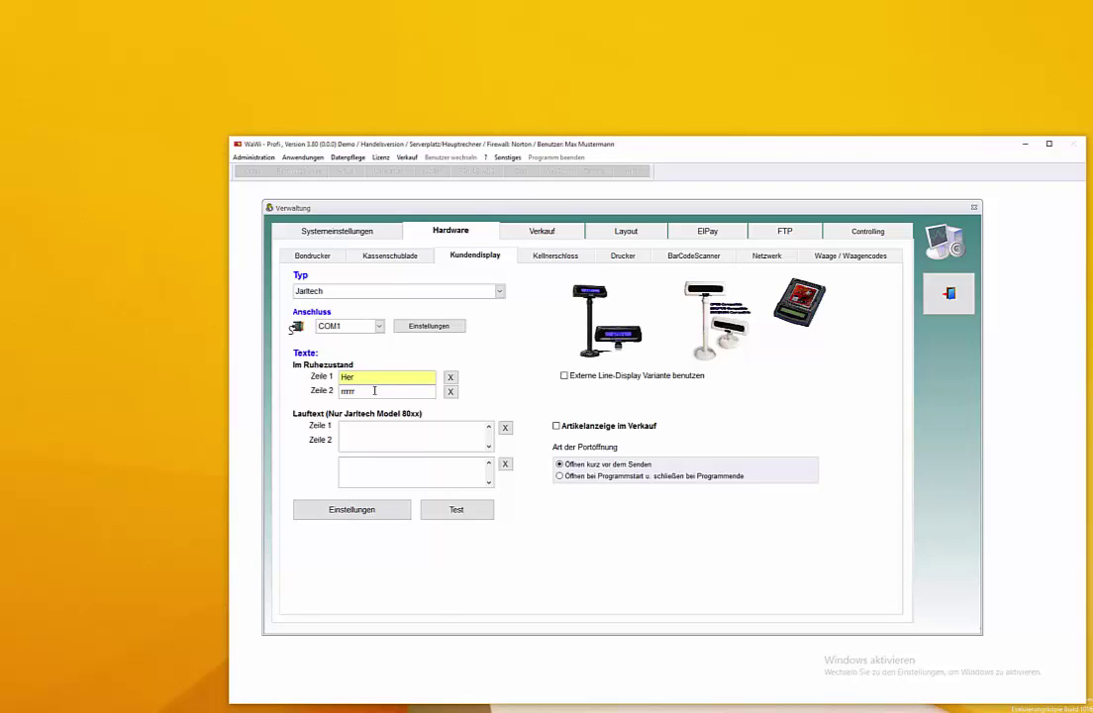
pyautogui.write('zlich willkommen')
pyautogui.press('Tab')
pyautogui.write('bei uns')
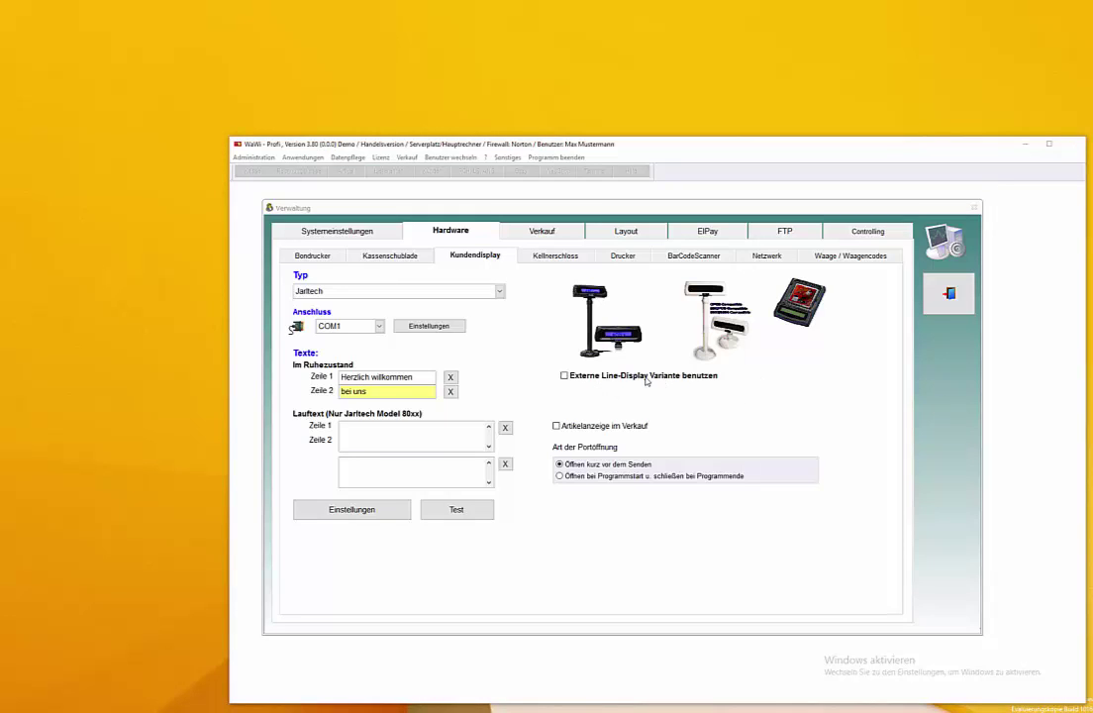
# Step: Clear the customer display's type and connection port, and enable the option Externe Line-Display Variante benutzen
pyautogui.click(416, 290)
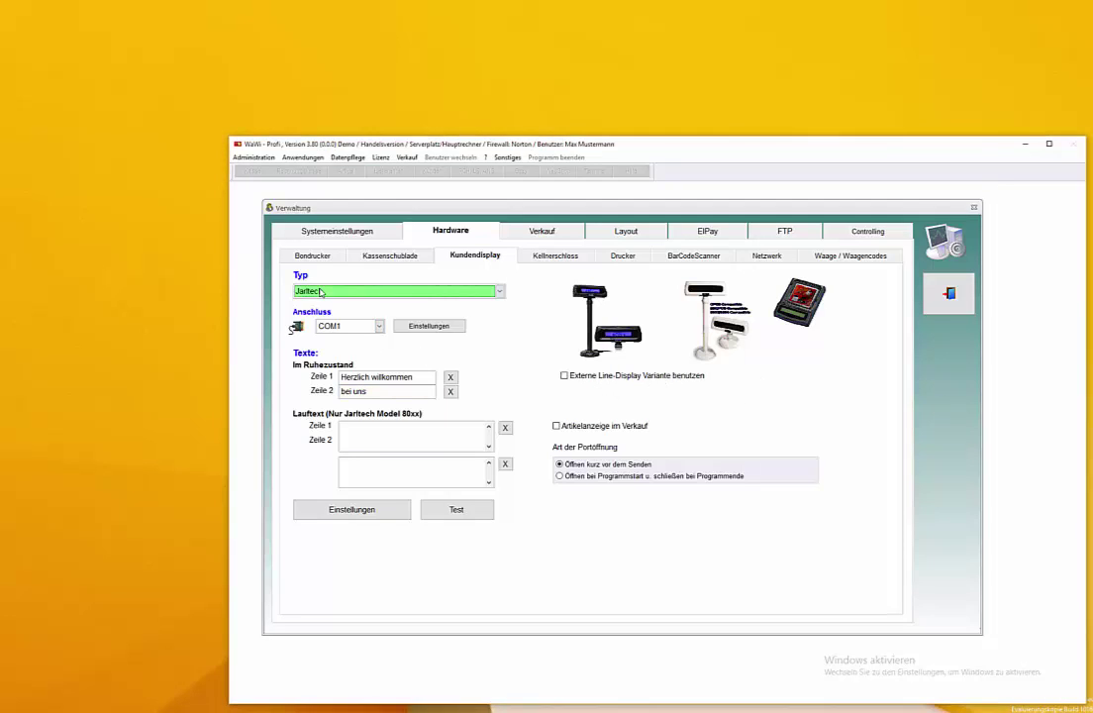
pyautogui.scroll(1, 458, 316)
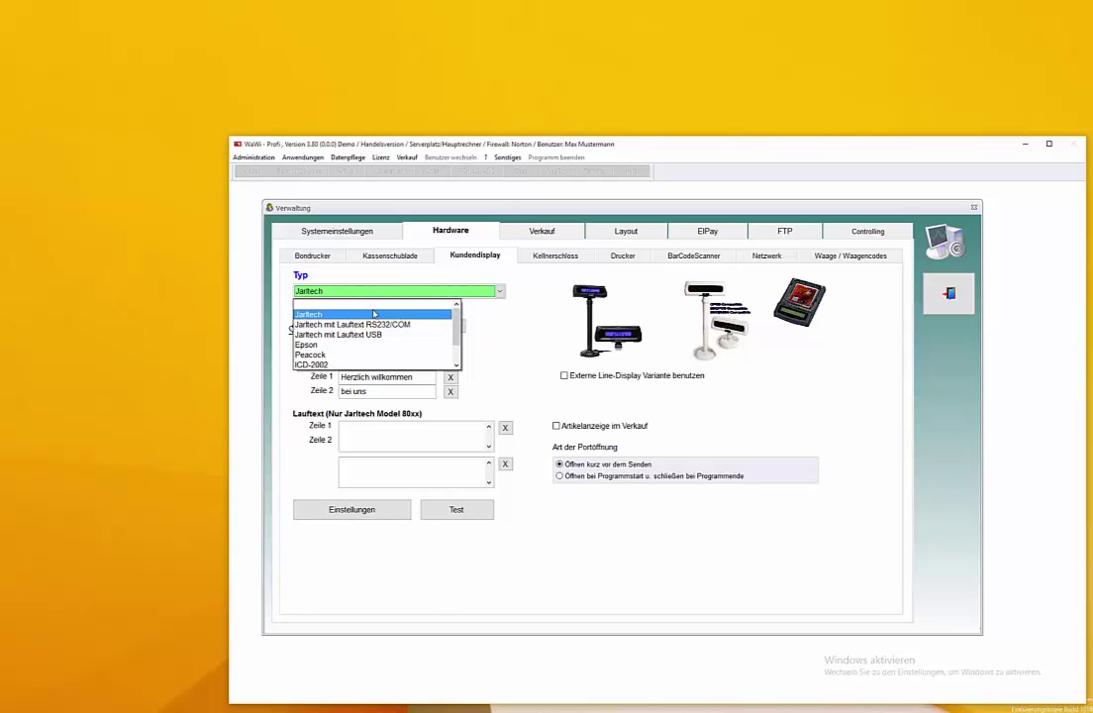
pyautogui.click(376, 304)
pyautogui.click(379, 327)
pyautogui.click(352, 337)
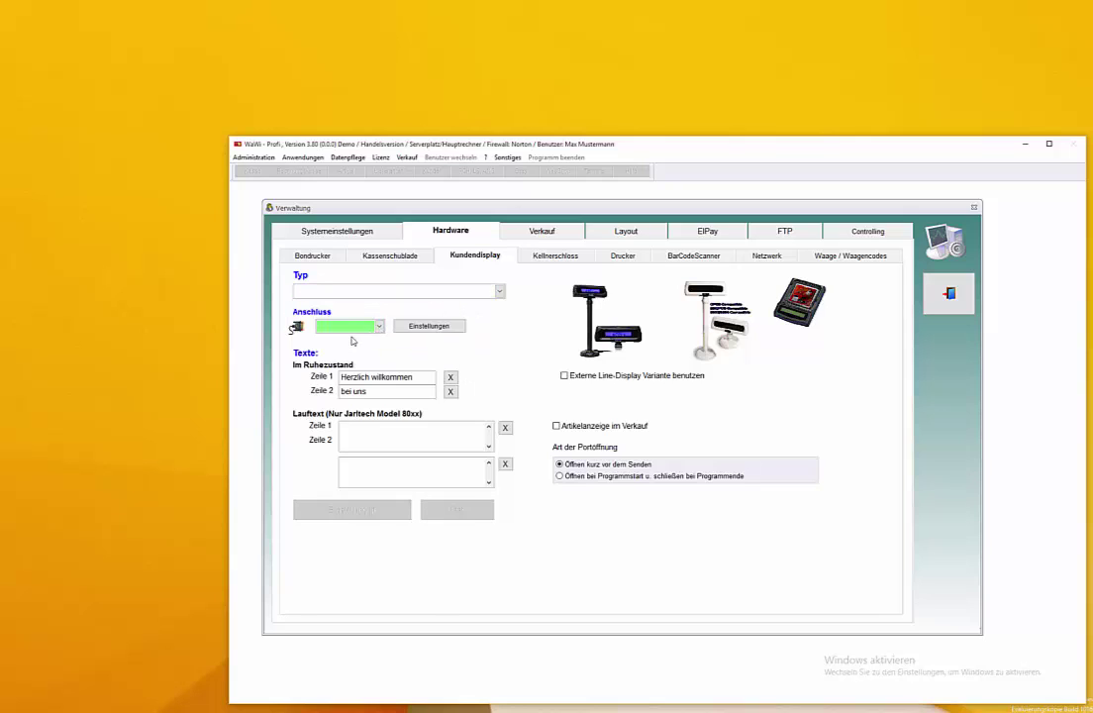
pyautogui.click(565, 378)
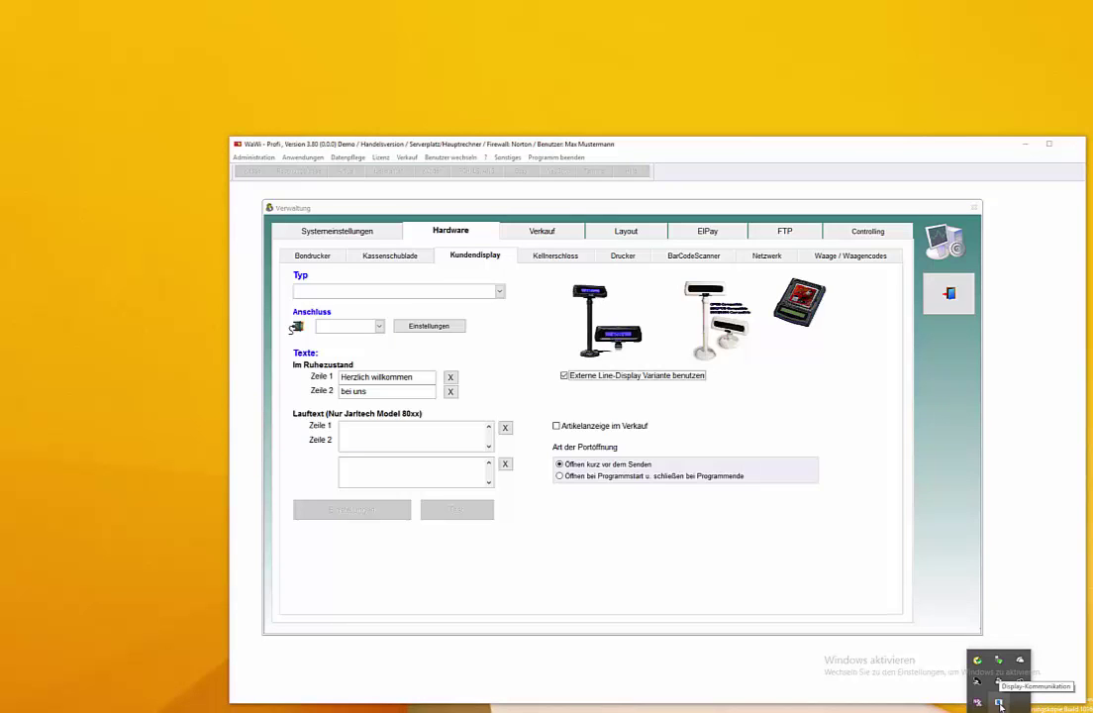
# Step: Switch to the Display-Kommunikation tool, move its window fully into view and show its Einstellungen
pyautogui.click(1000, 703)
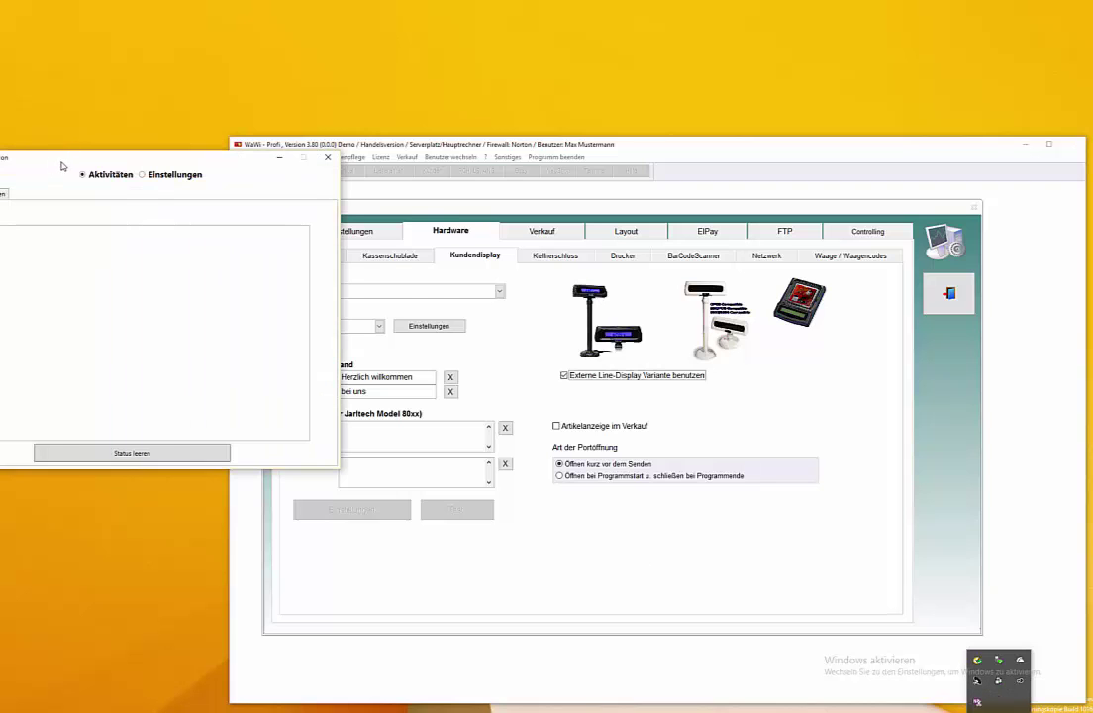
pyautogui.moveTo(56, 158); pyautogui.dragTo(133, 24)
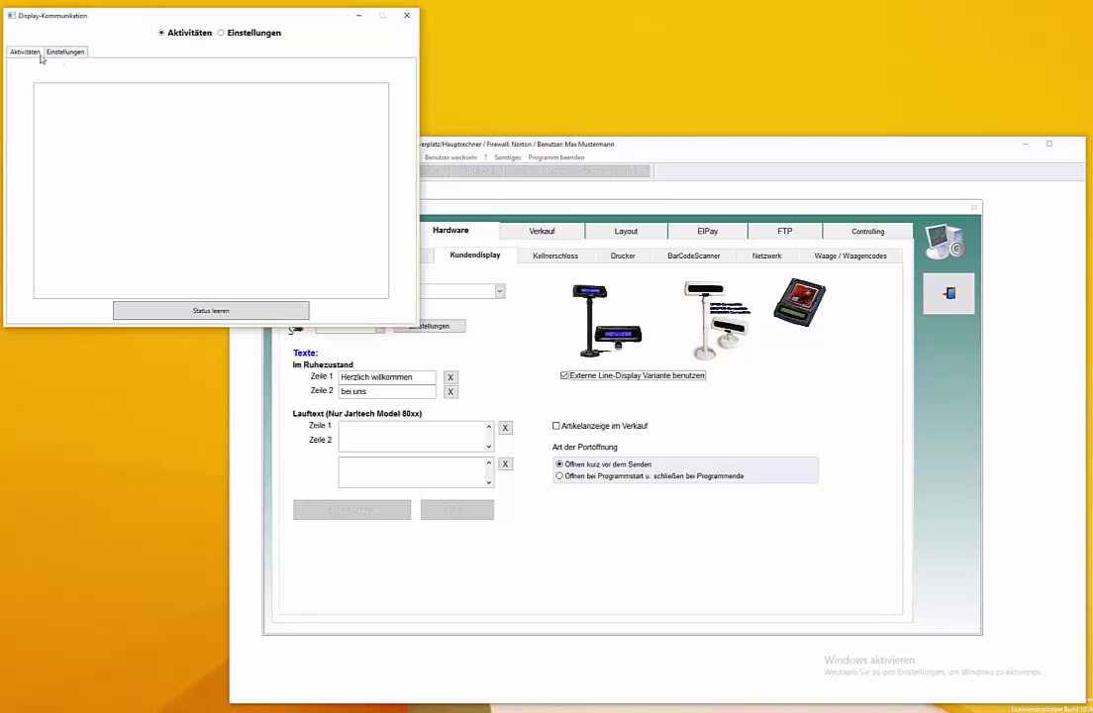
pyautogui.click(54, 51)
pyautogui.click(163, 33)
pyautogui.click(218, 33)
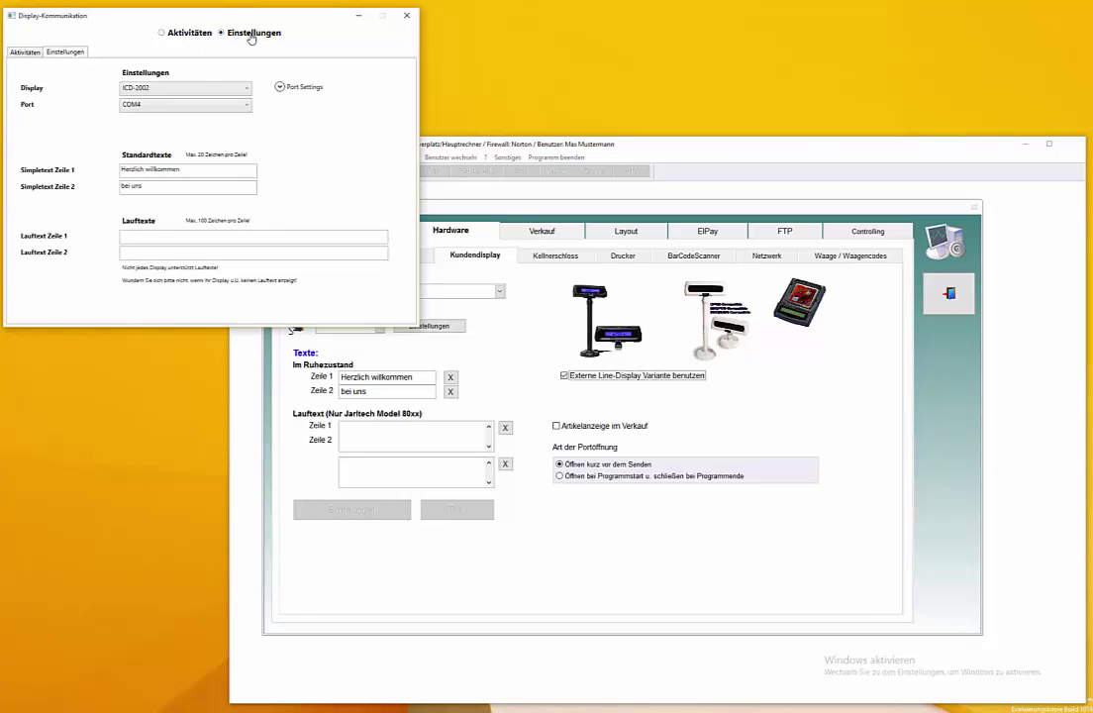
# Step: Review the selectable display models and ports, keeping ICD-2002 as the display and COM4 as the port
pyautogui.click(144, 89)
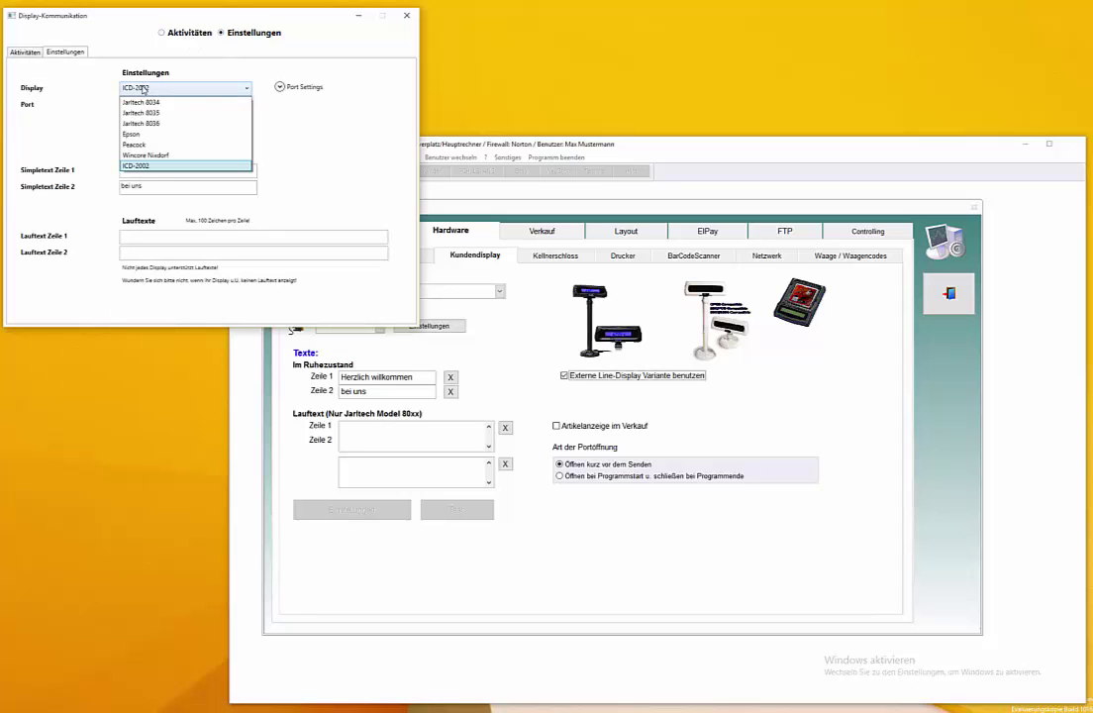
pyautogui.click(144, 89)
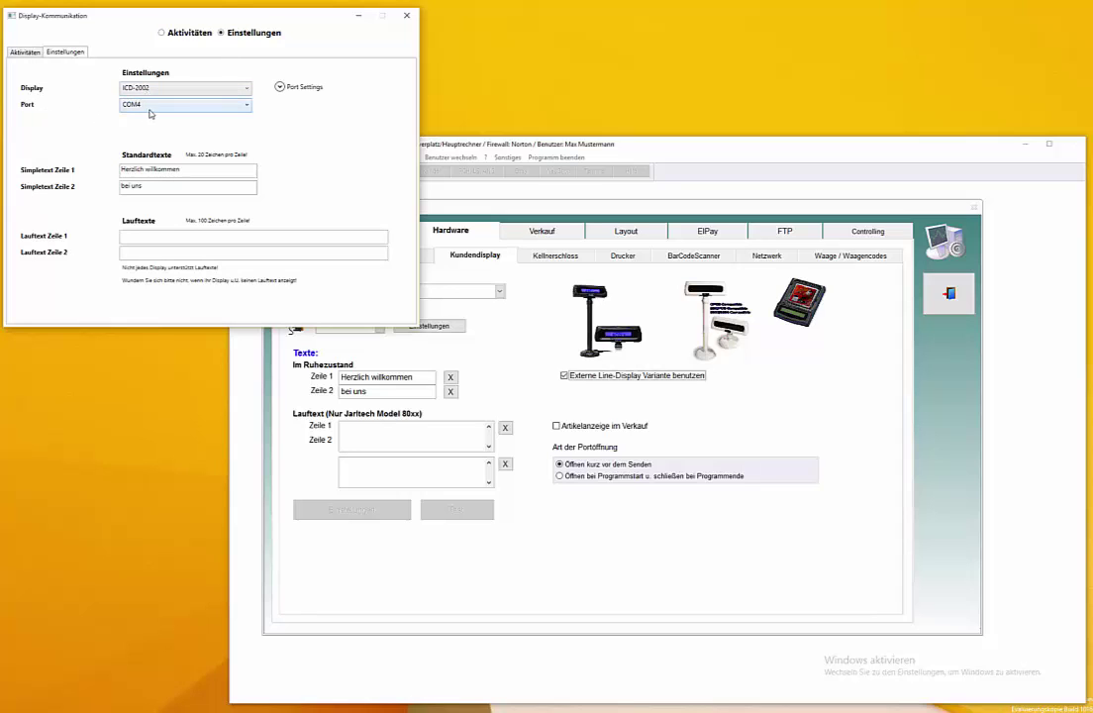
pyautogui.click(151, 109)
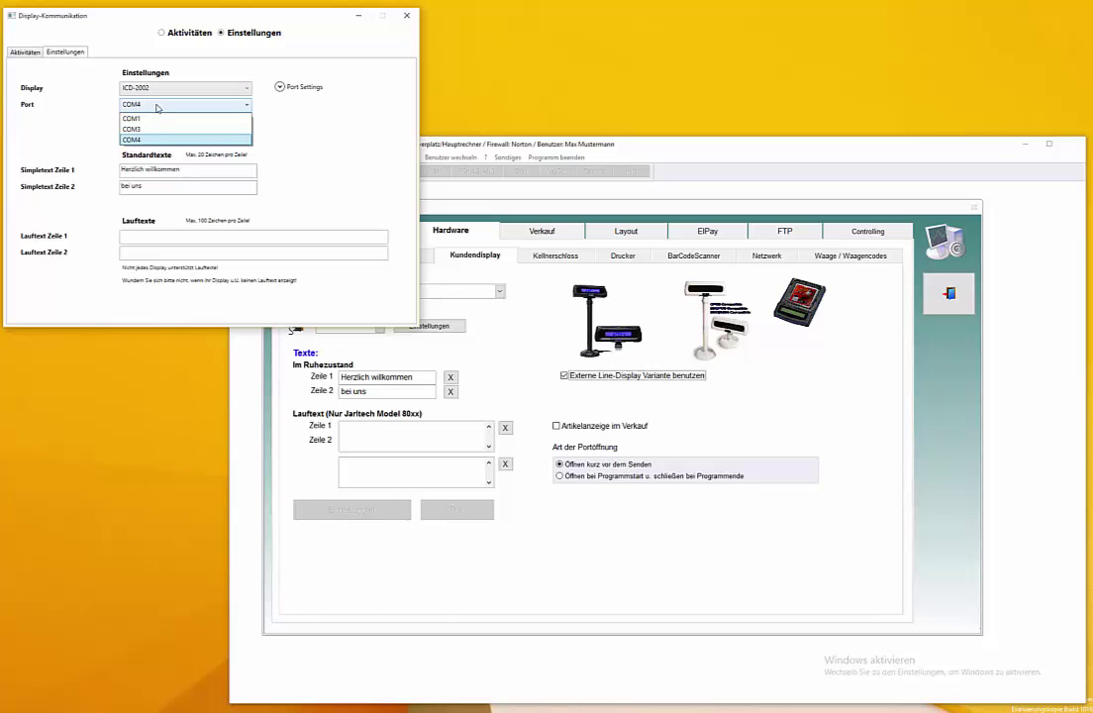
pyautogui.click(185, 140)
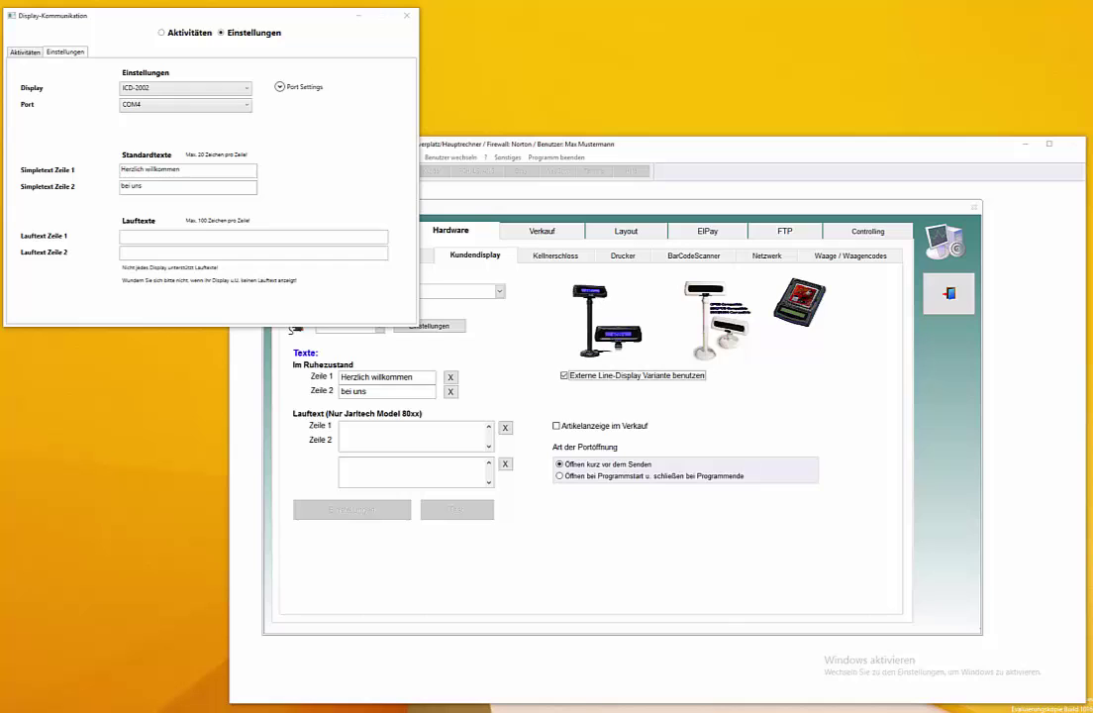
# Step: Open the Windows Device Manager through the system properties of Dieser PC
pyautogui.press('super+e')
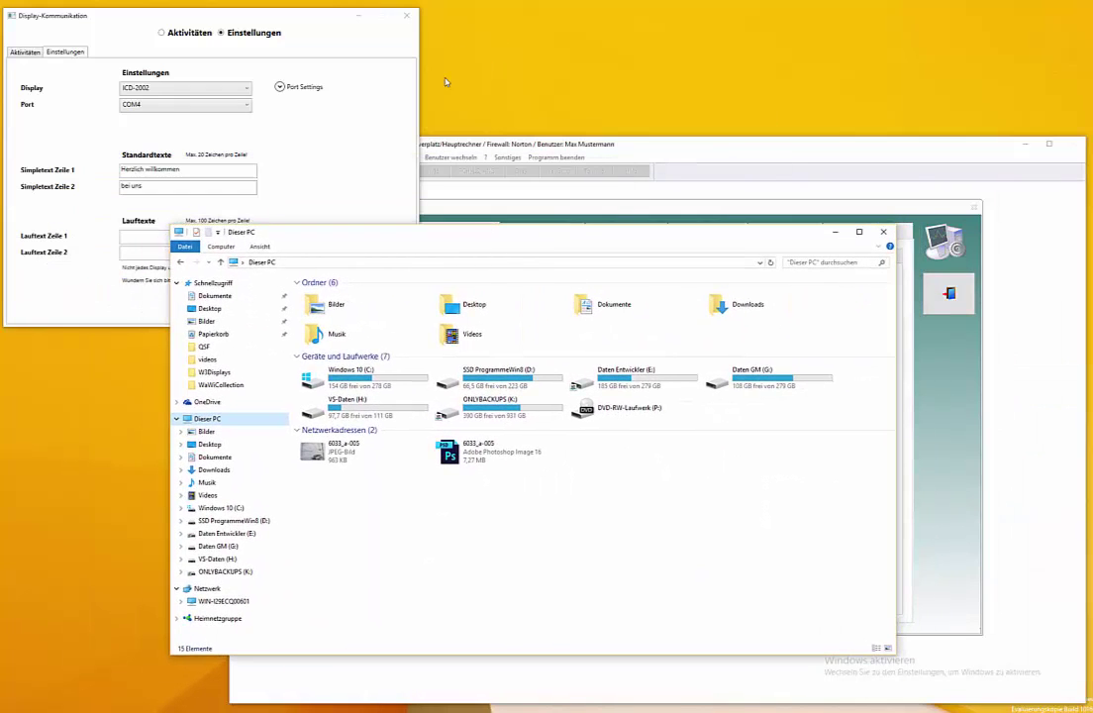
pyautogui.rightClick(217, 421)
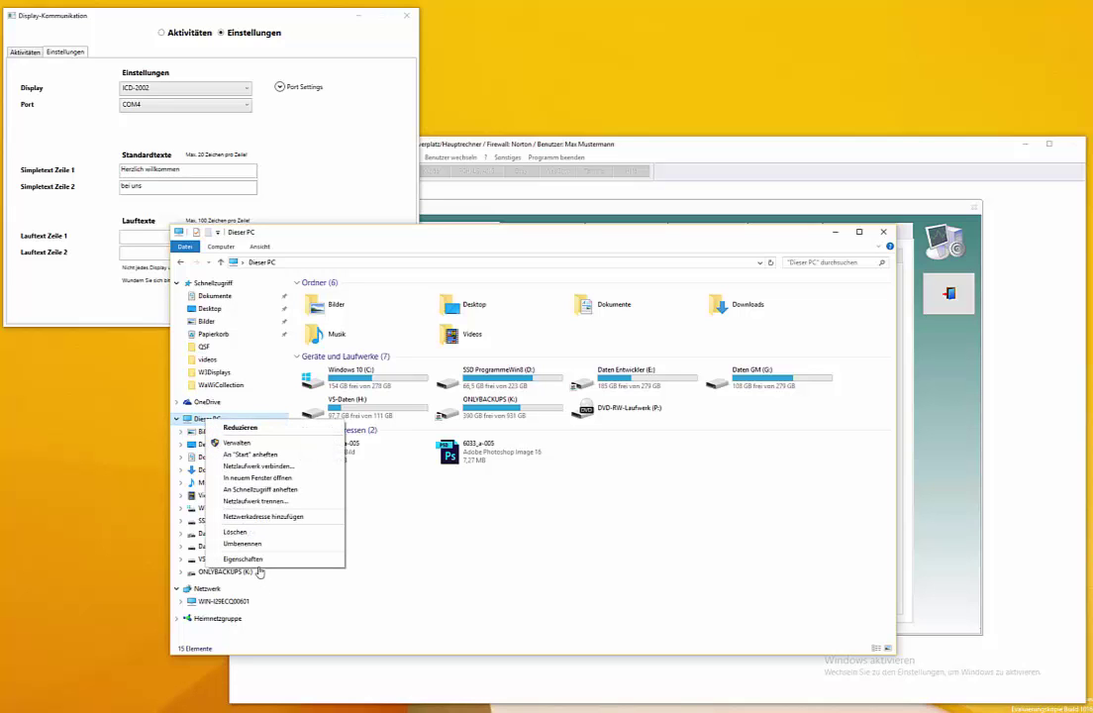
pyautogui.click(248, 559)
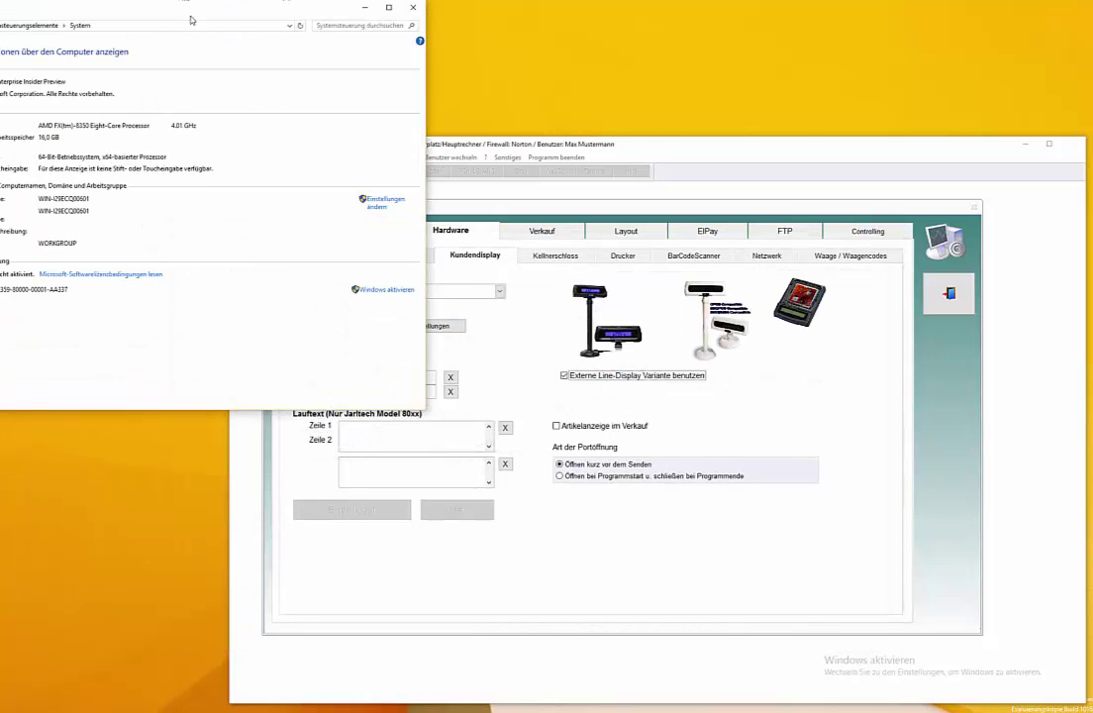
pyautogui.moveTo(191, 19); pyautogui.dragTo(599, 171)
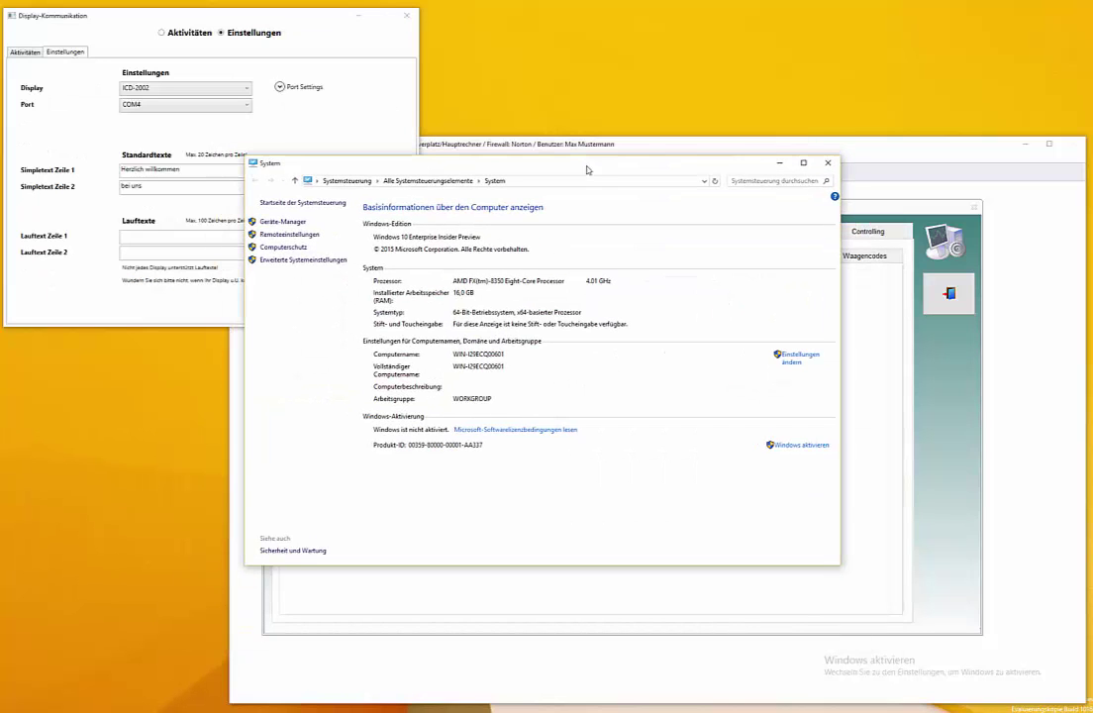
pyautogui.click(281, 222)
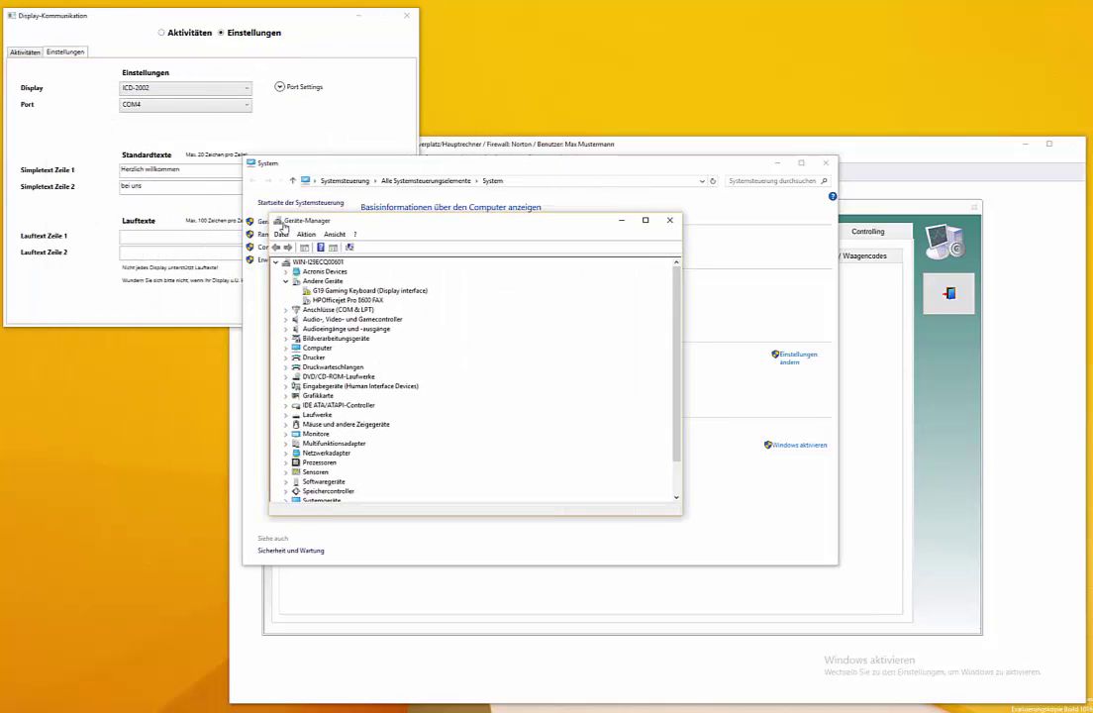
# Step: Examine which COM and LPT ports the computer has, and close the Device Manager and System windows
pyautogui.press('Down')
pyautogui.press('Down')
pyautogui.press('Down')
pyautogui.press('Down')
pyautogui.press('Down')
pyautogui.press('Right')
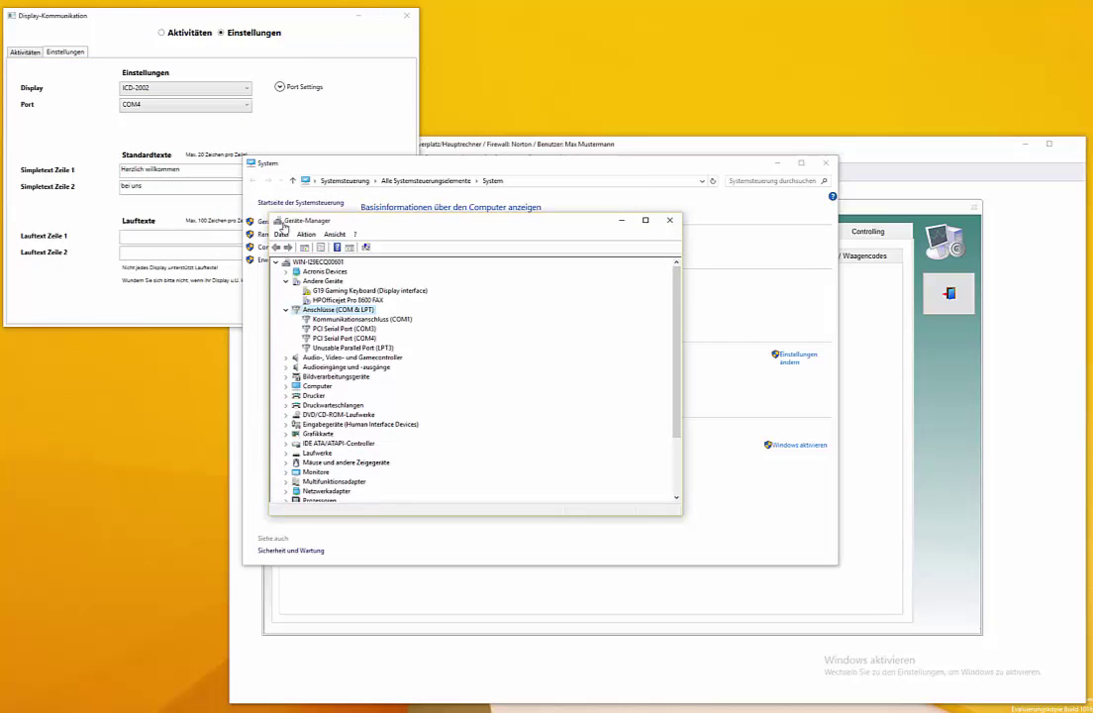
pyautogui.press('Down')
pyautogui.press('Down')
pyautogui.press('Down')
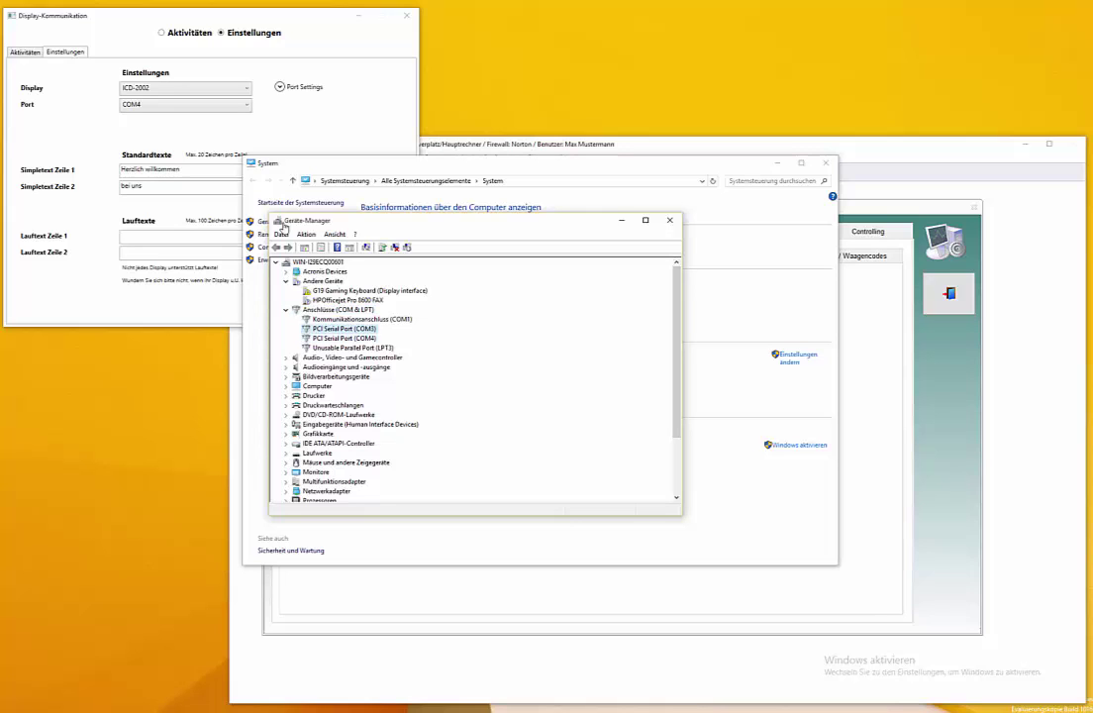
pyautogui.press('Down')
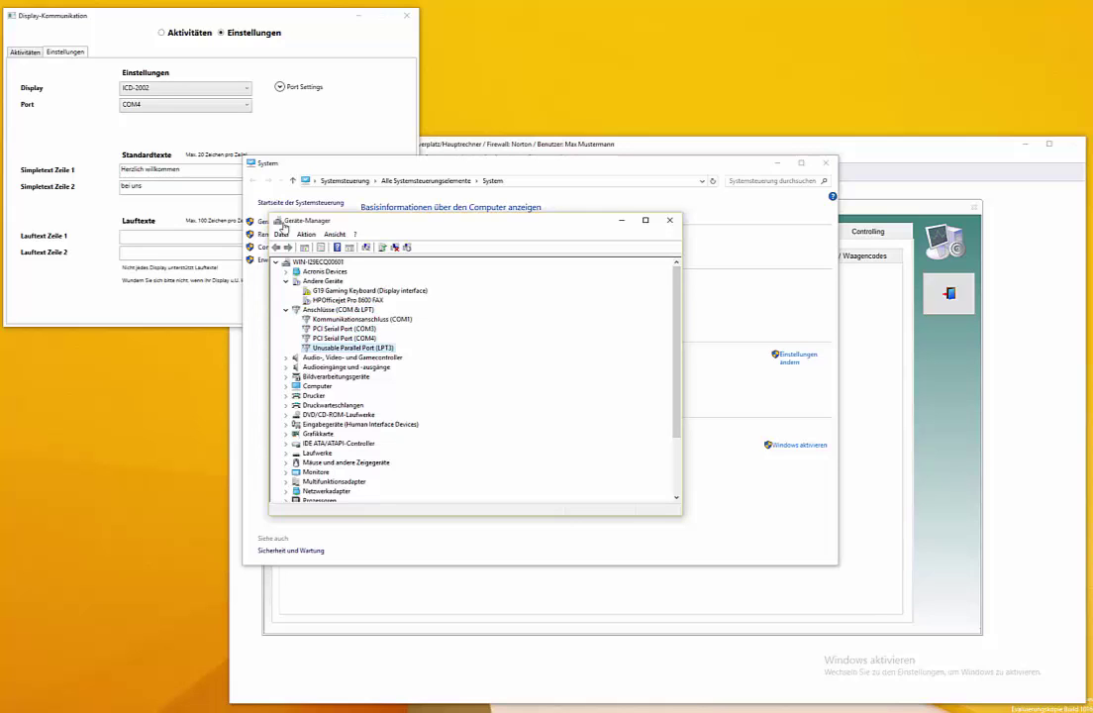
pyautogui.click(669, 219)
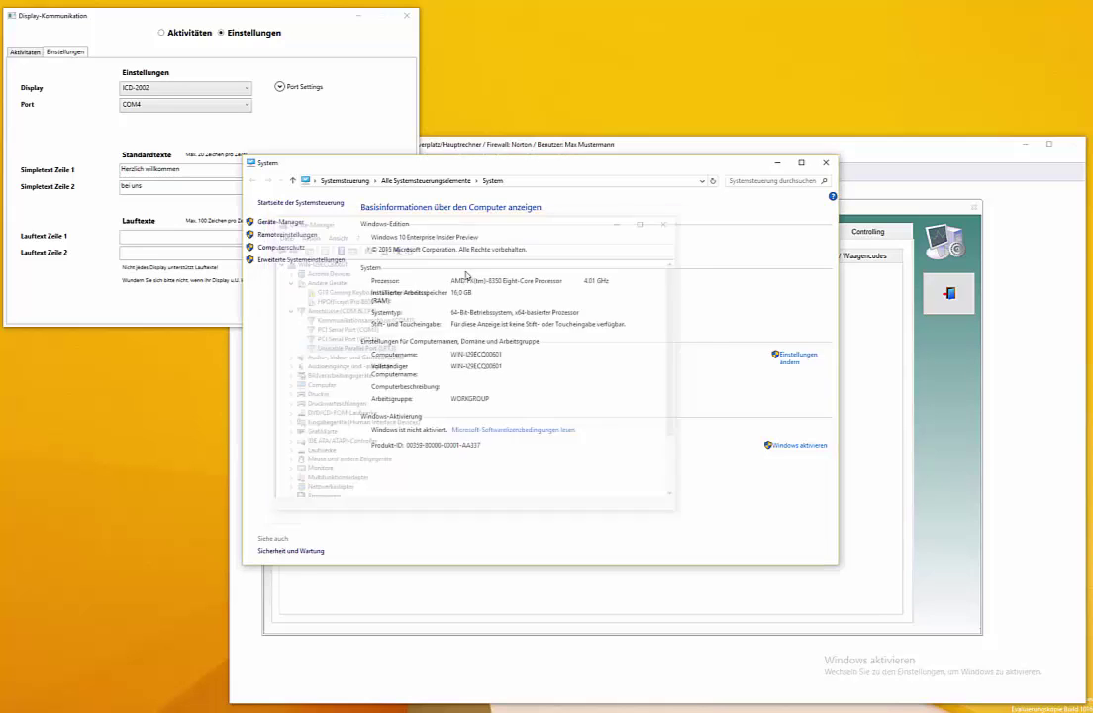
pyautogui.click(825, 162)
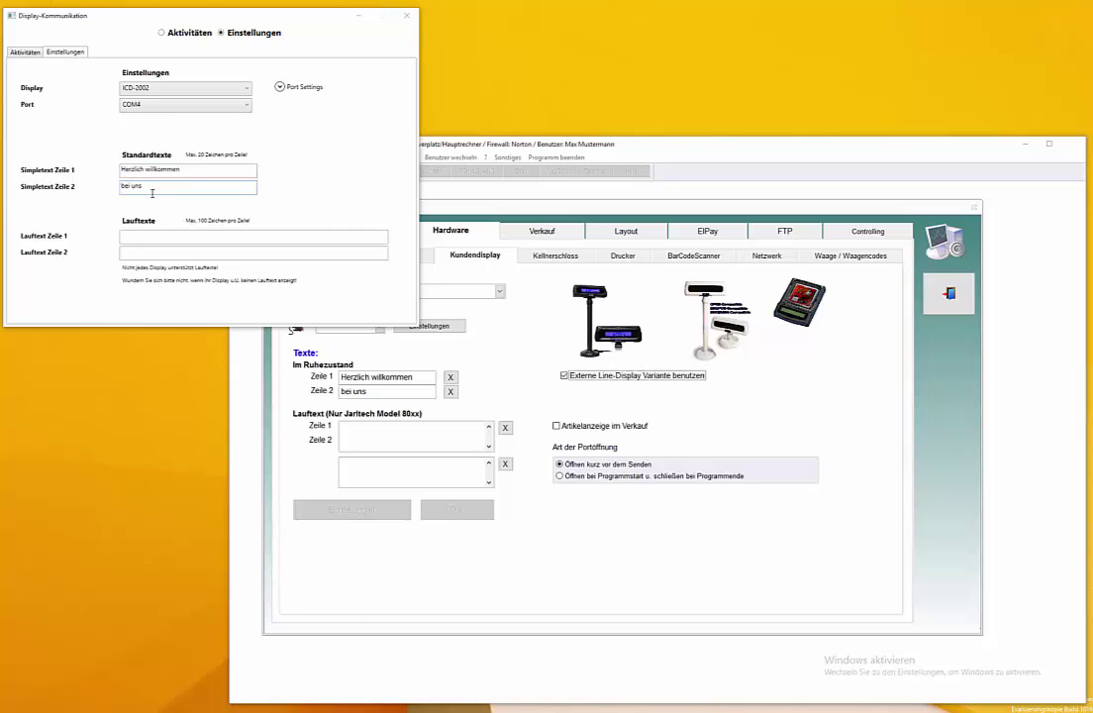
# Step: Expand the Port Settings of the display in Display-Kommunikation
pyautogui.moveTo(137, 186); pyautogui.dragTo(85, 189)
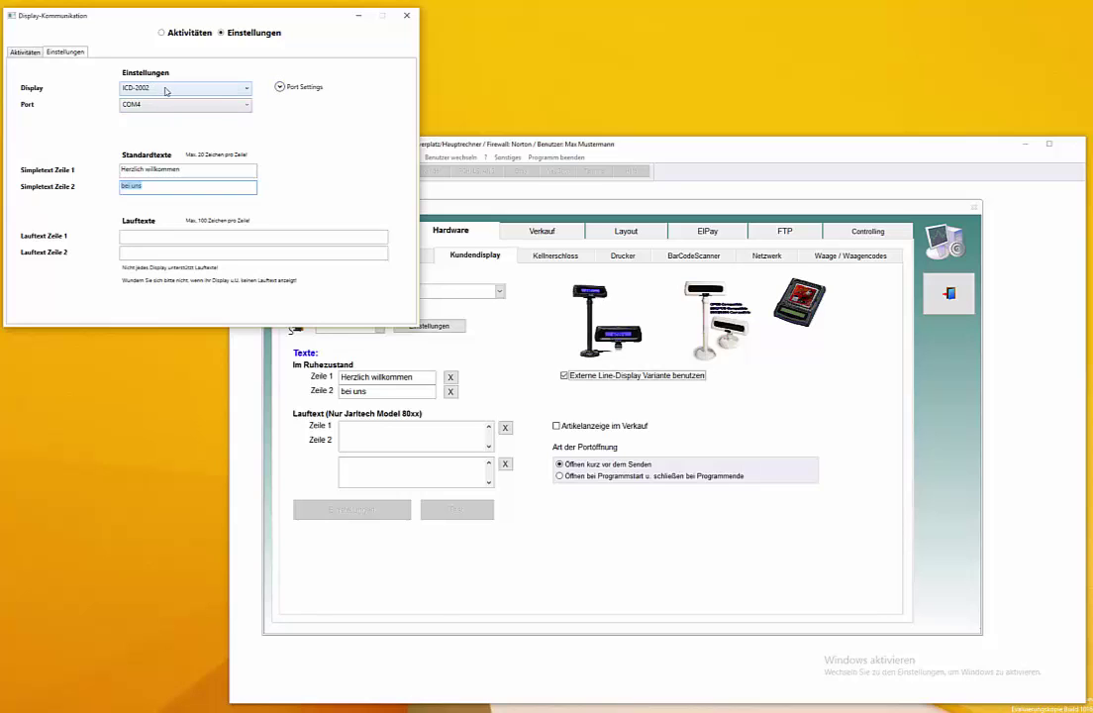
pyautogui.click(281, 87)
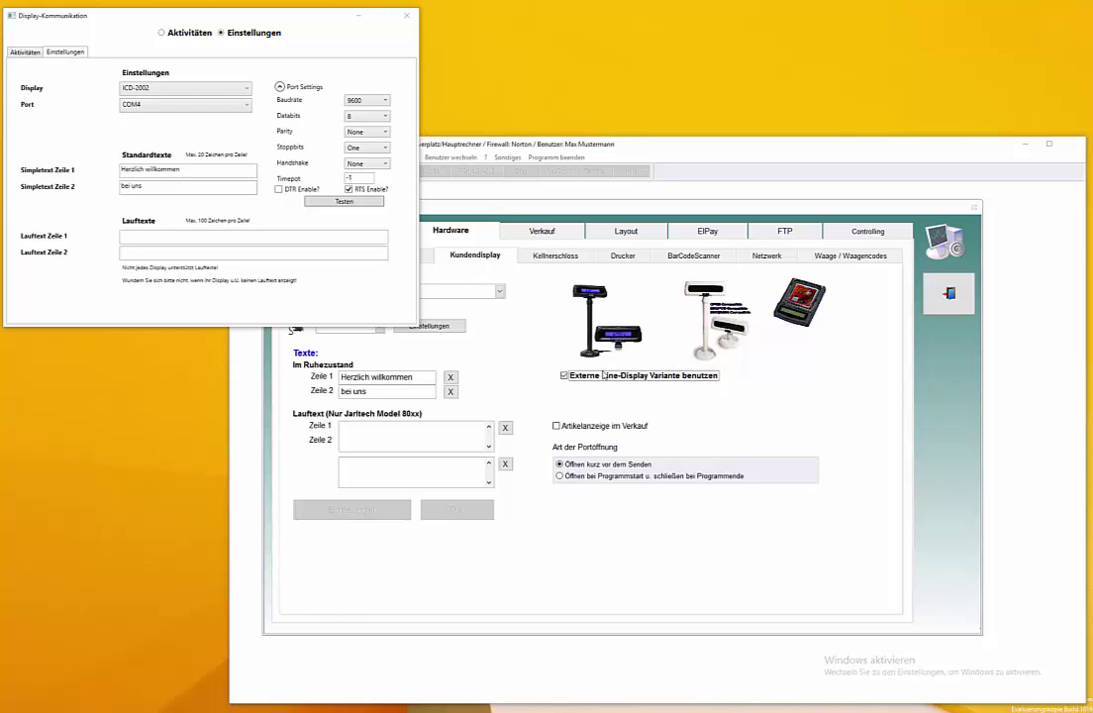
# Step: Switch to WaWi-Profi and set the customer display's connection port to COM3
pyautogui.click(428, 306)
pyautogui.click(378, 325)
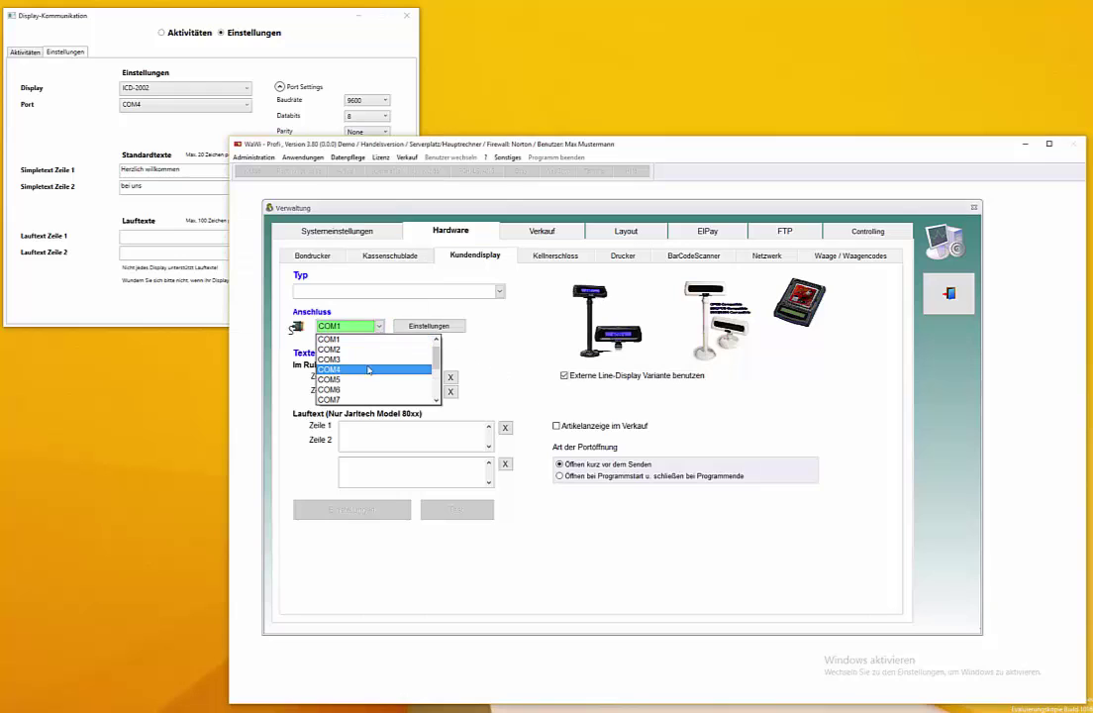
pyautogui.click(376, 369)
pyautogui.click(481, 361)
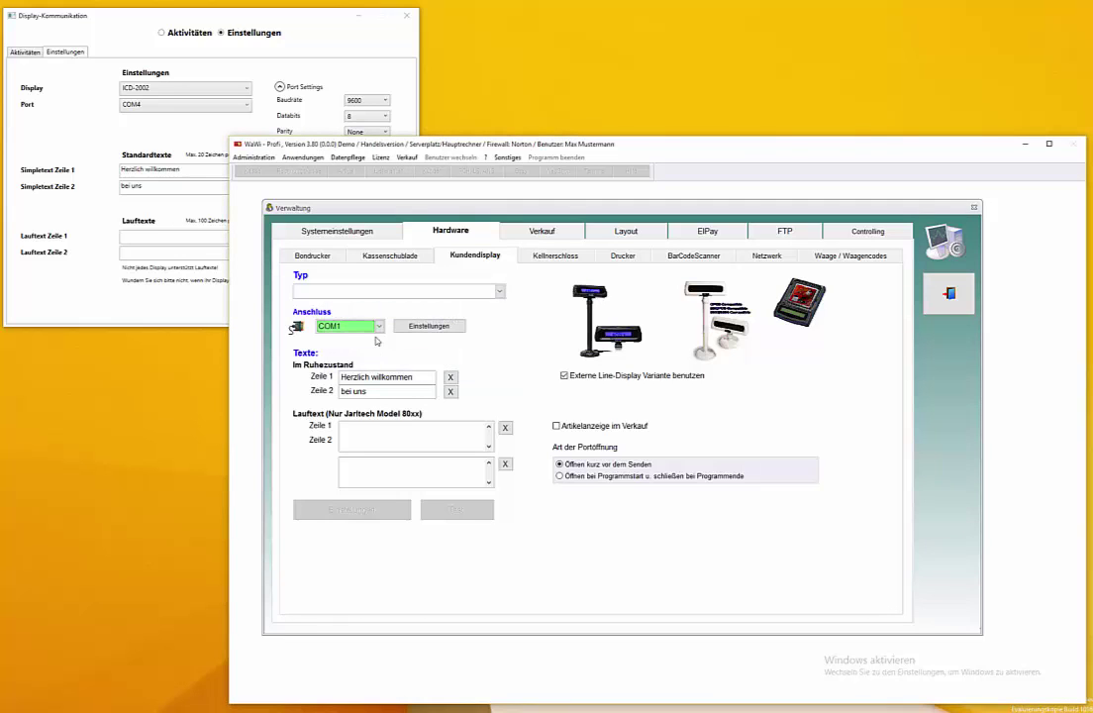
pyautogui.click(377, 326)
pyautogui.click(366, 360)
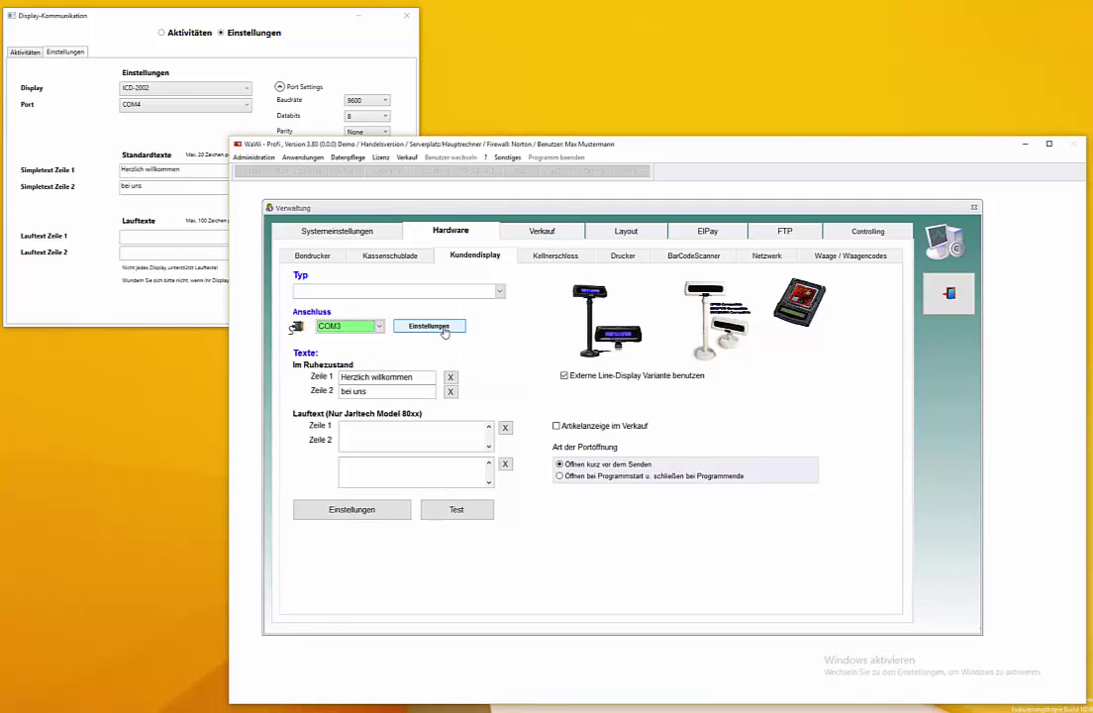
# Step: View the port properties of COM3 without changing them, and reset the customer display's connection to the blank entry
pyautogui.click(428, 327)
pyautogui.moveTo(317, 152); pyautogui.dragTo(569, 241)
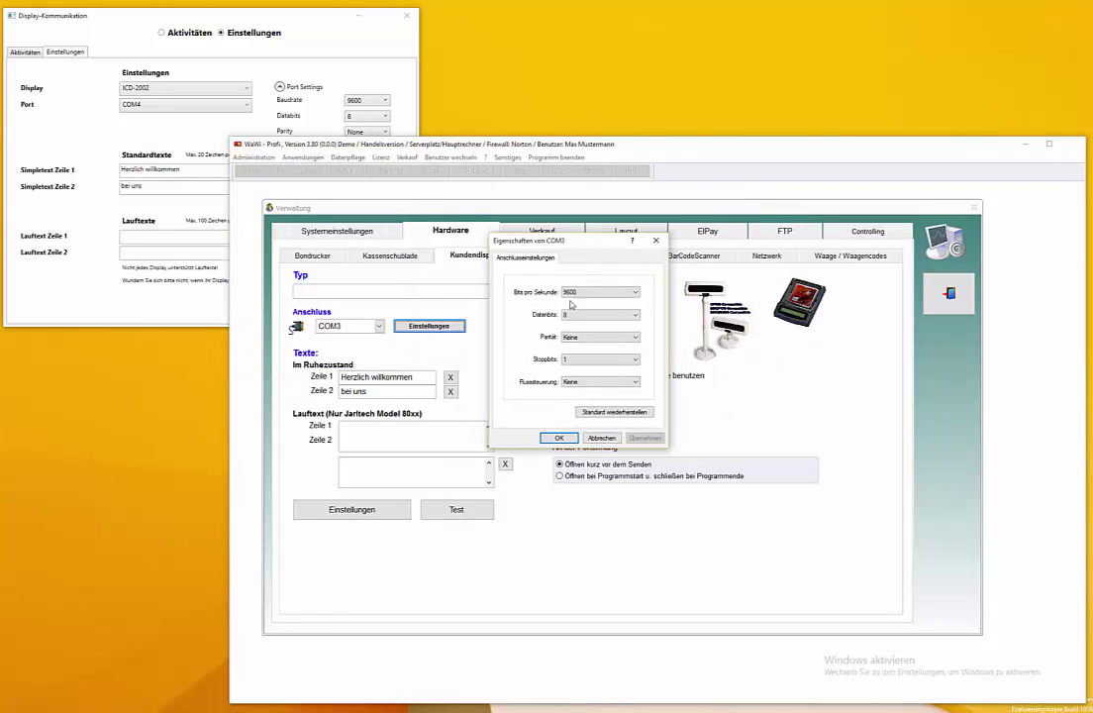
pyautogui.click(571, 293)
pyautogui.click(602, 438)
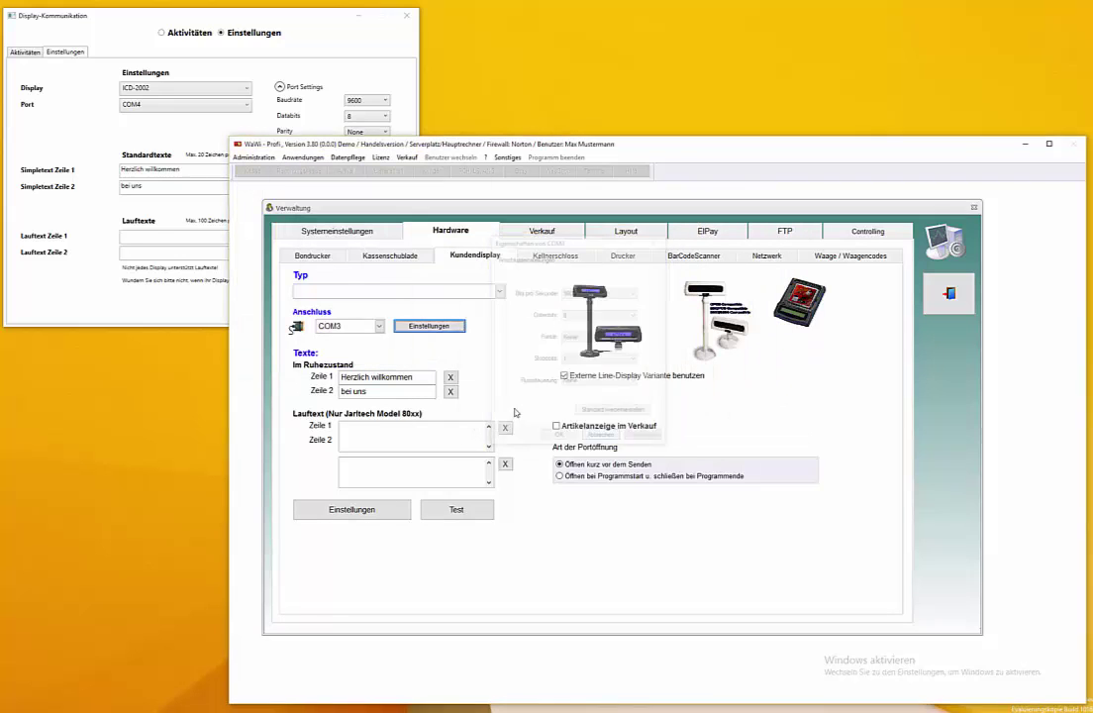
pyautogui.click(378, 325)
pyautogui.click(368, 339)
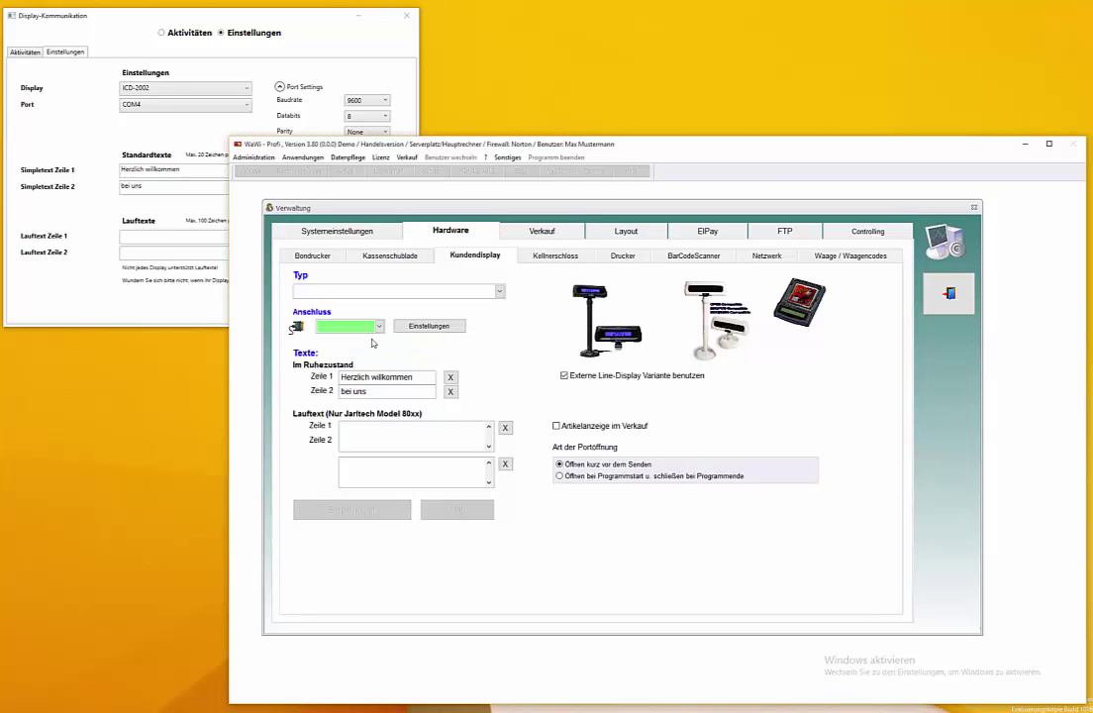
# Step: Show the activity log of Display-Kommunikation and close WaWi-Profi's Verwaltung window to check the idle text lines sent
pyautogui.click(183, 146)
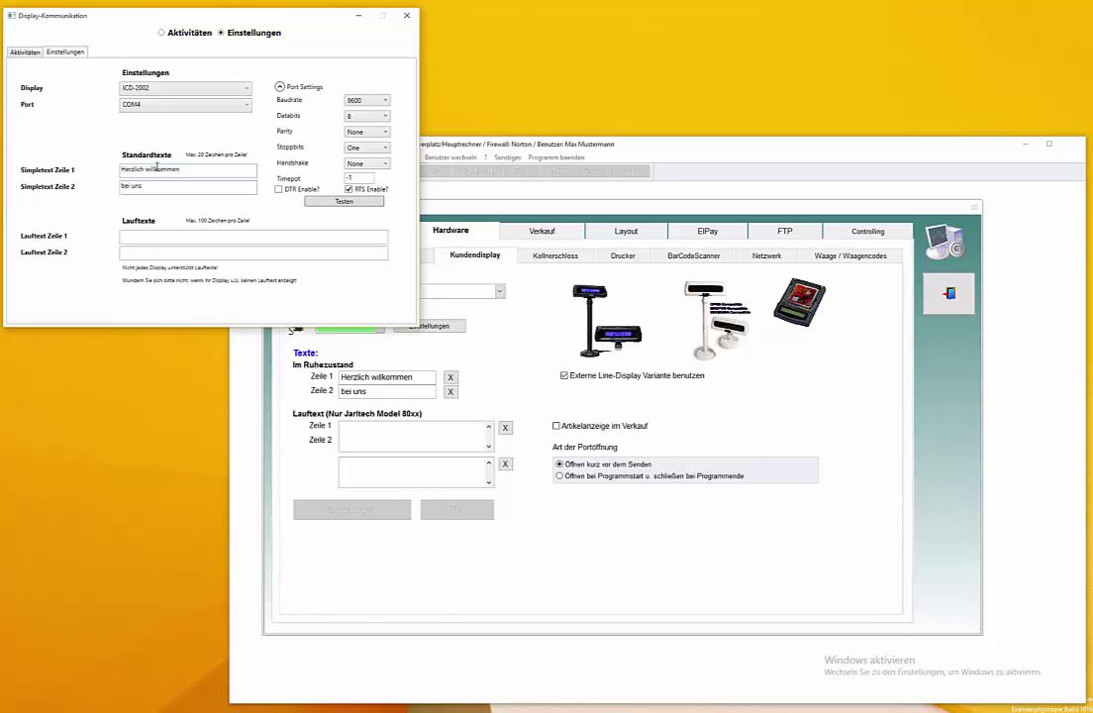
pyautogui.click(26, 53)
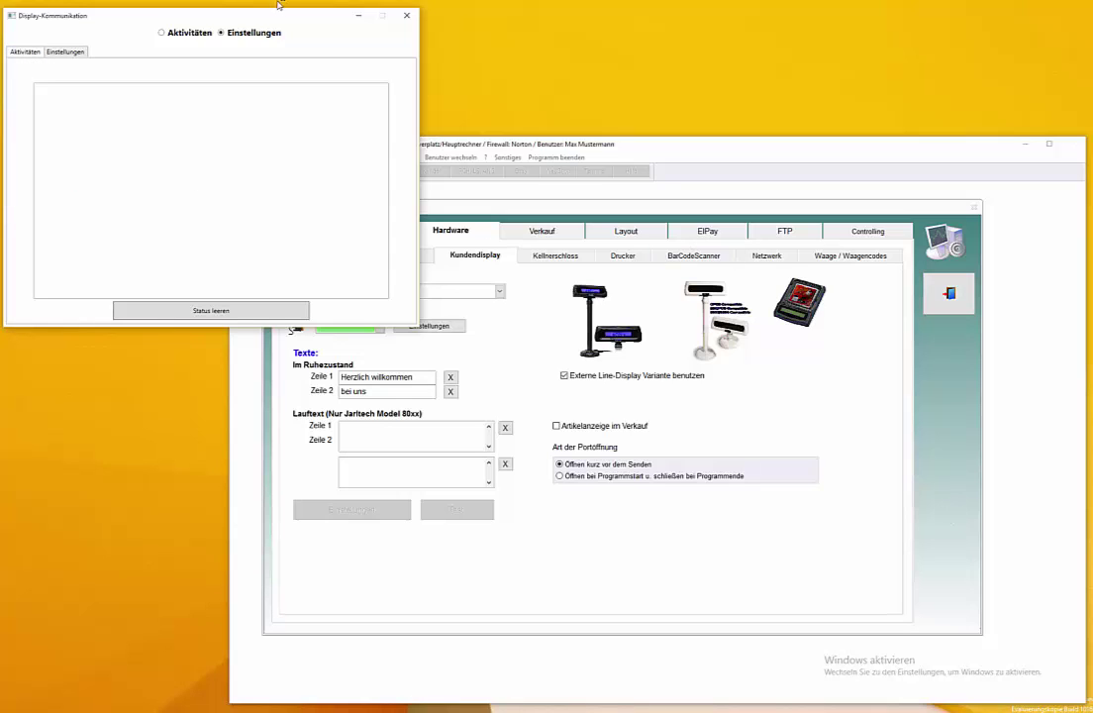
pyautogui.moveTo(171, 19); pyautogui.dragTo(170, 15)
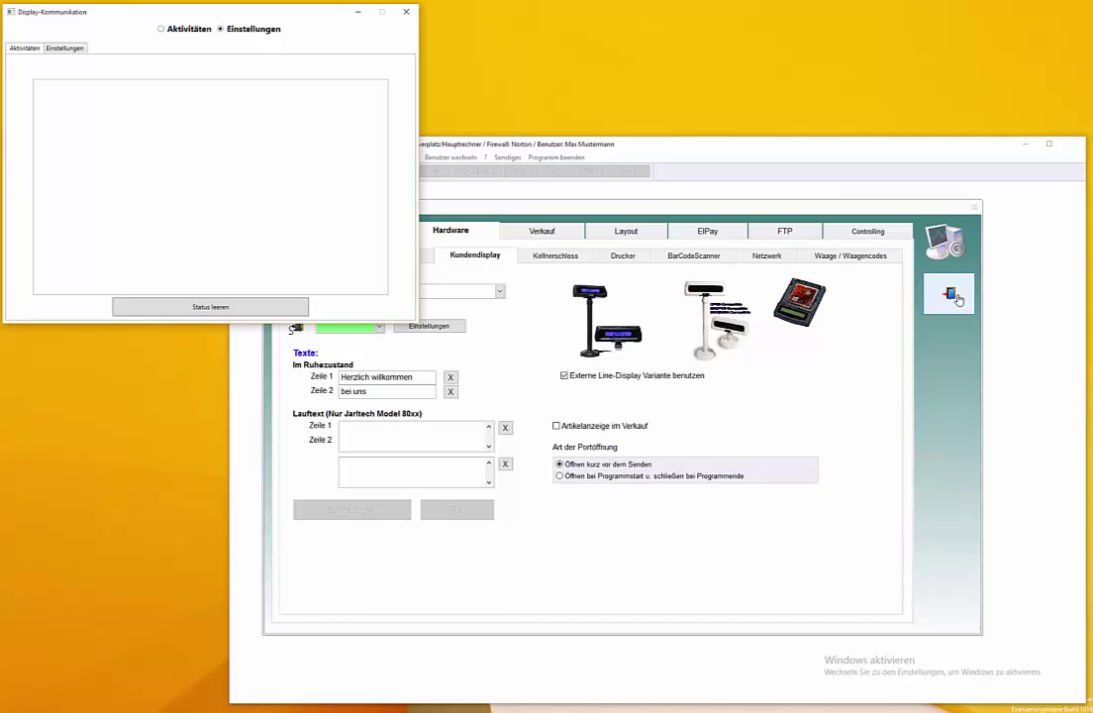
pyautogui.click(957, 298)
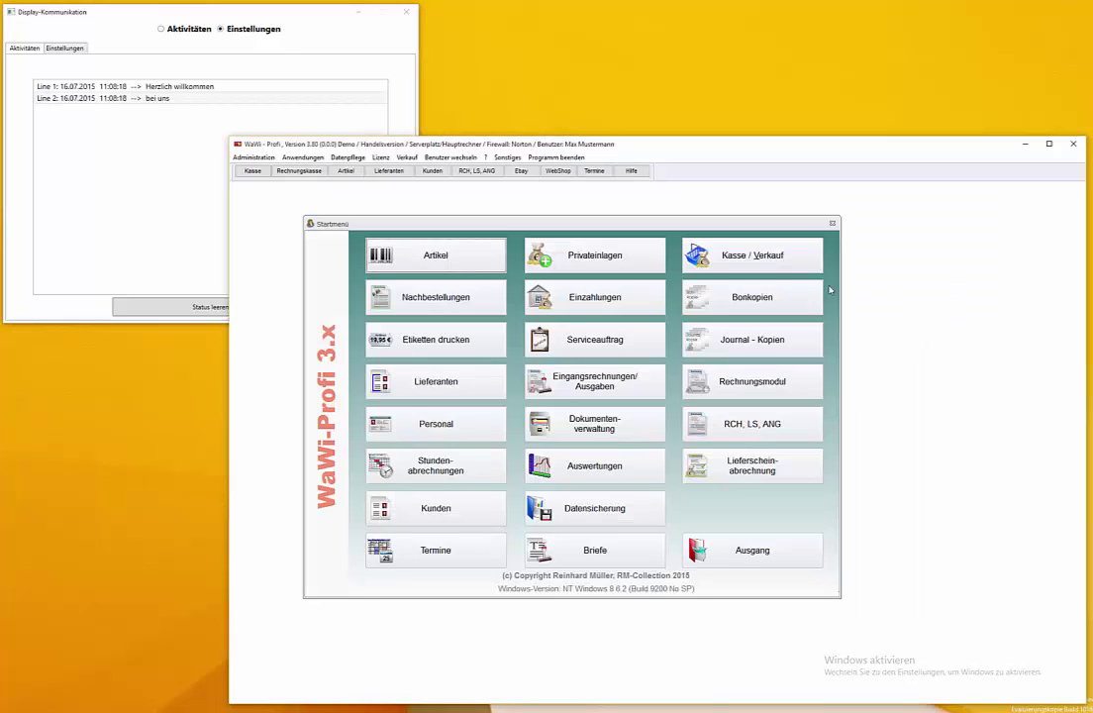
pyautogui.click(103, 86)
pyautogui.click(102, 99)
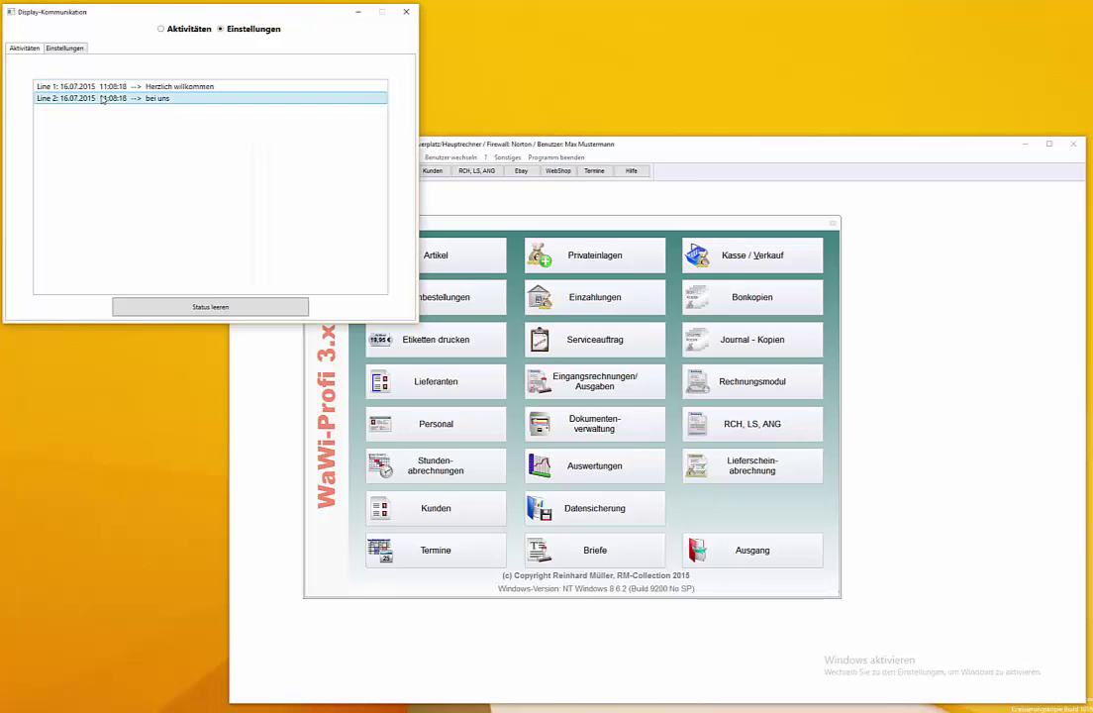
# Step: Open the Kasse / Verkauf with the preselected salesperson and add the Damenhose "Elegance" in size S, red, to the sale
pyautogui.click(775, 261)
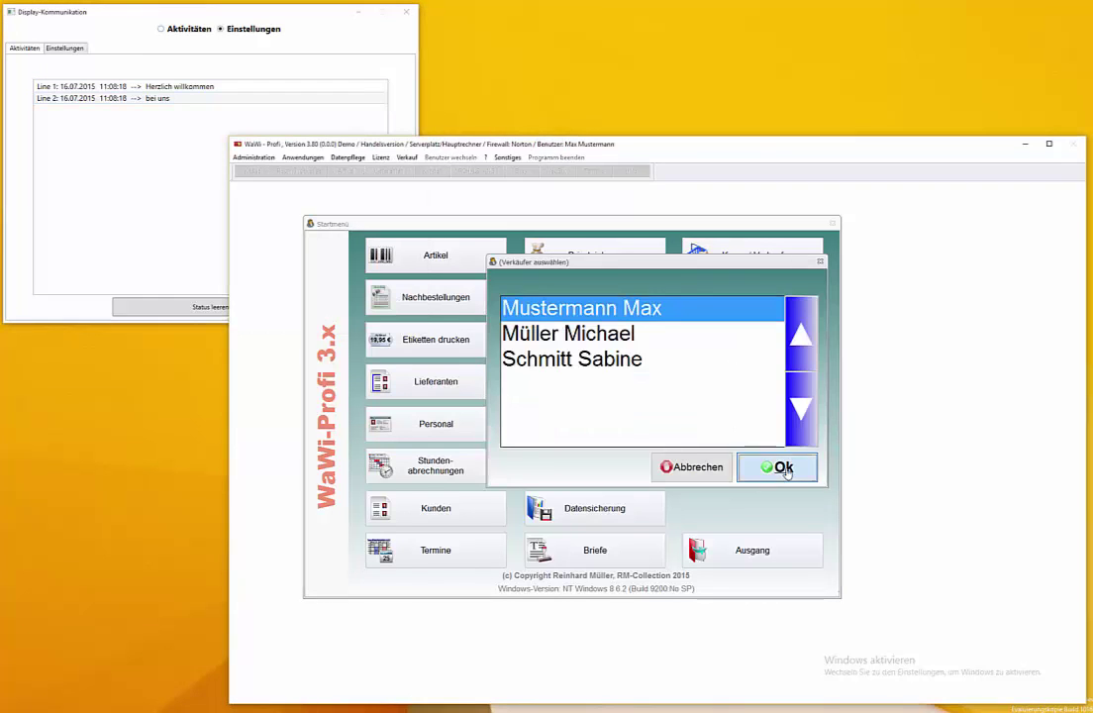
pyautogui.click(773, 465)
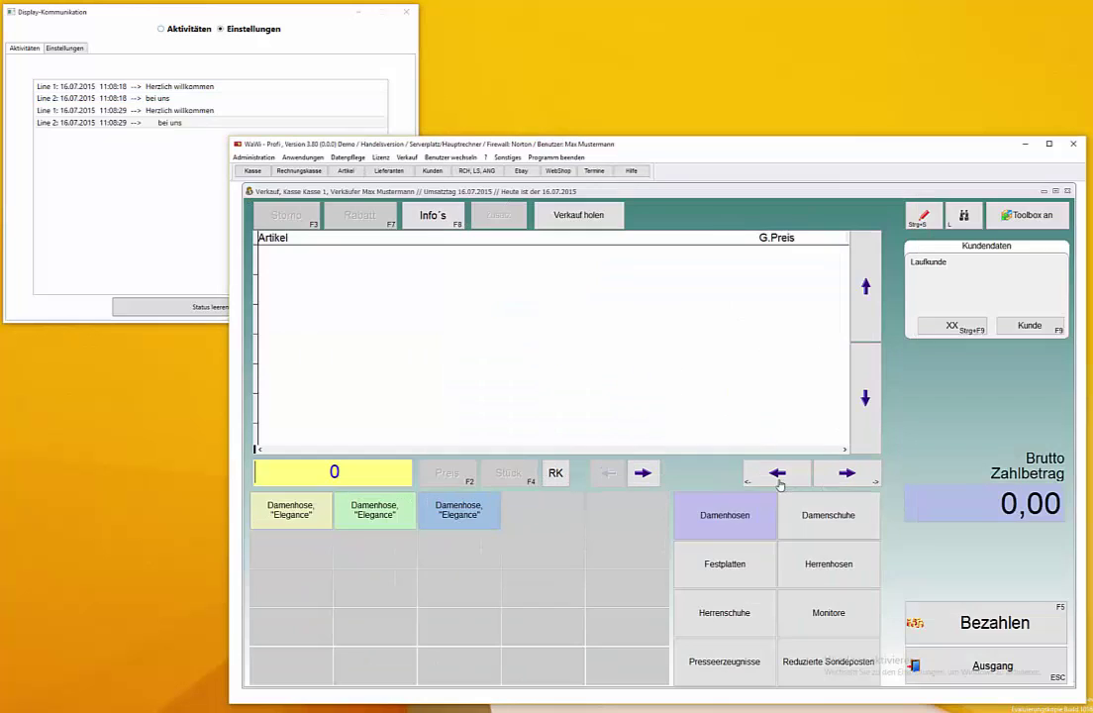
pyautogui.click(302, 508)
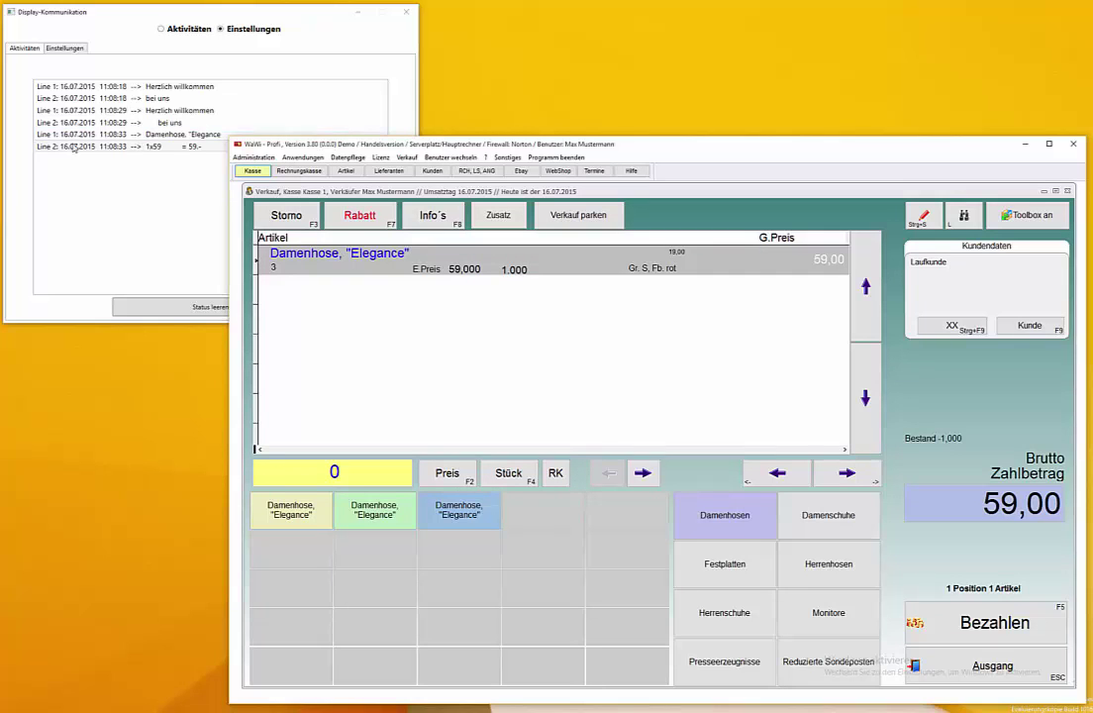
# Step: Examine the article name and price lines that the sale sent to the display in the Display-Kommunikation log
pyautogui.click(163, 133)
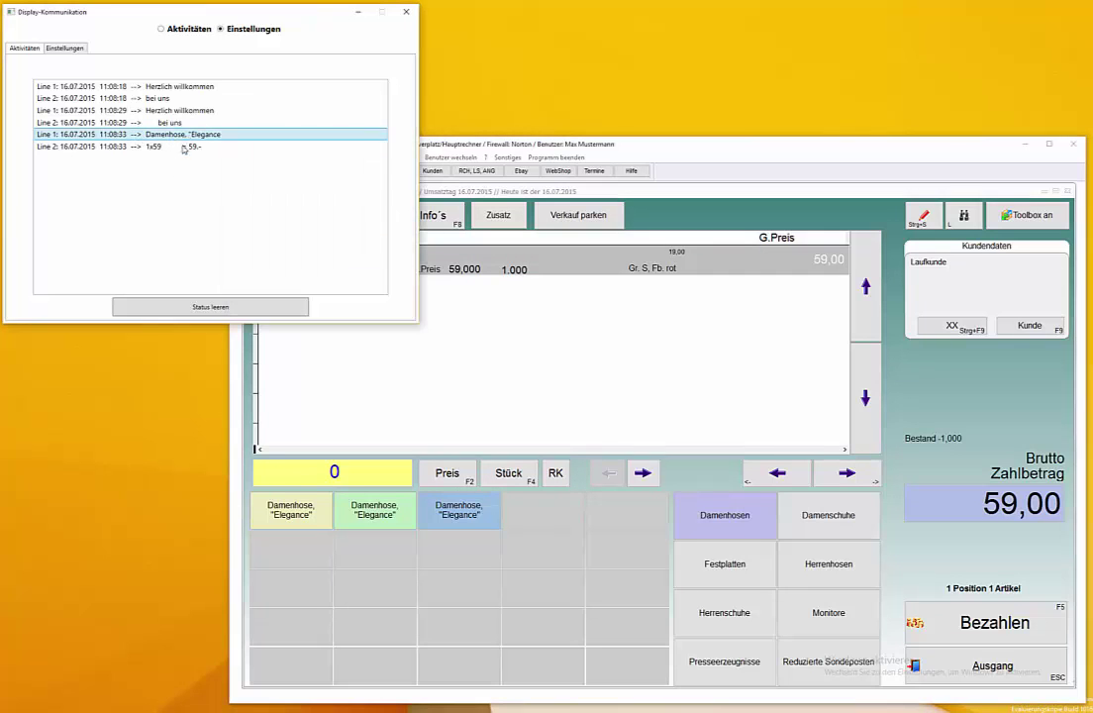
pyautogui.click(183, 147)
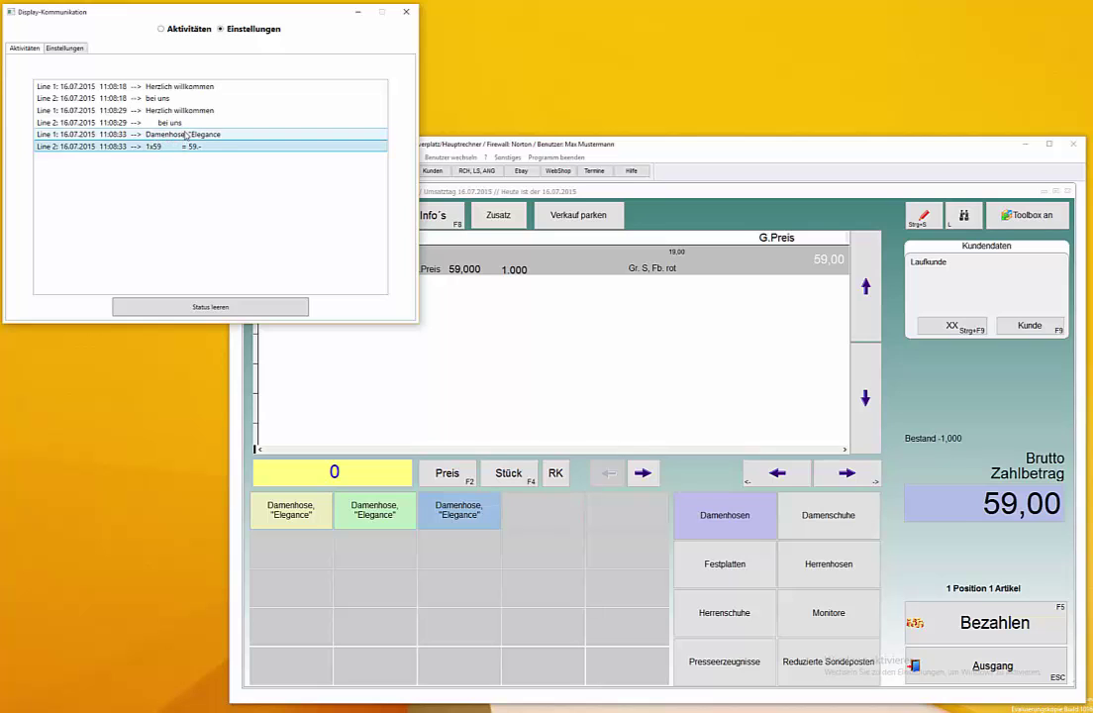
pyautogui.click(185, 133)
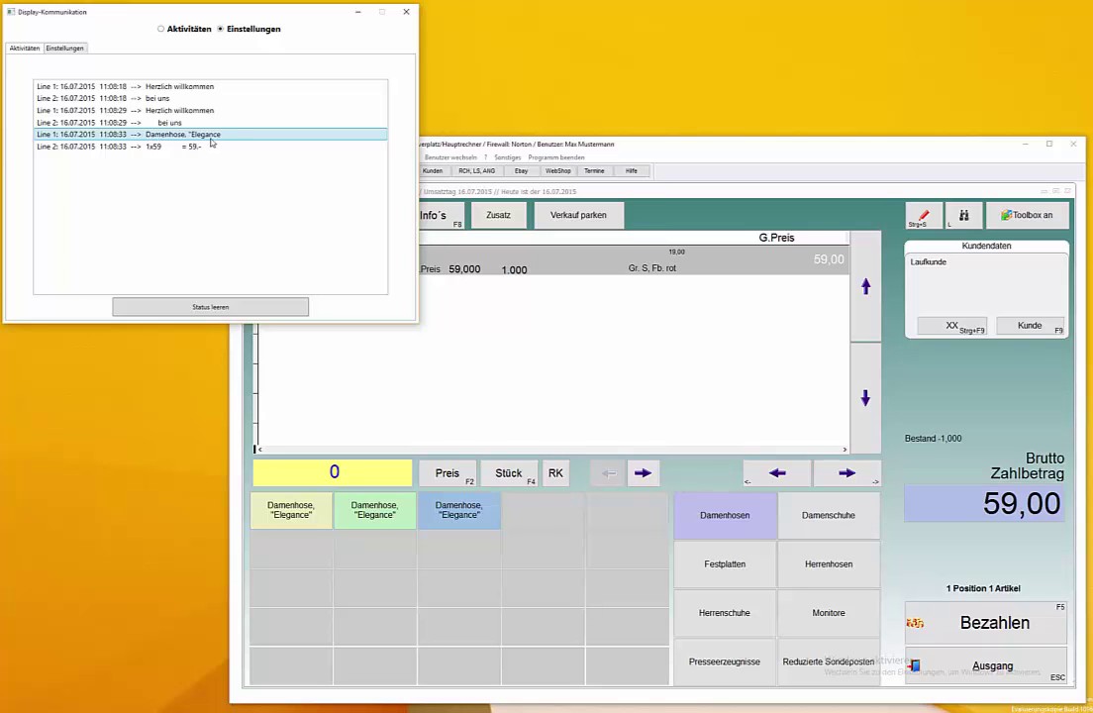
pyautogui.click(153, 147)
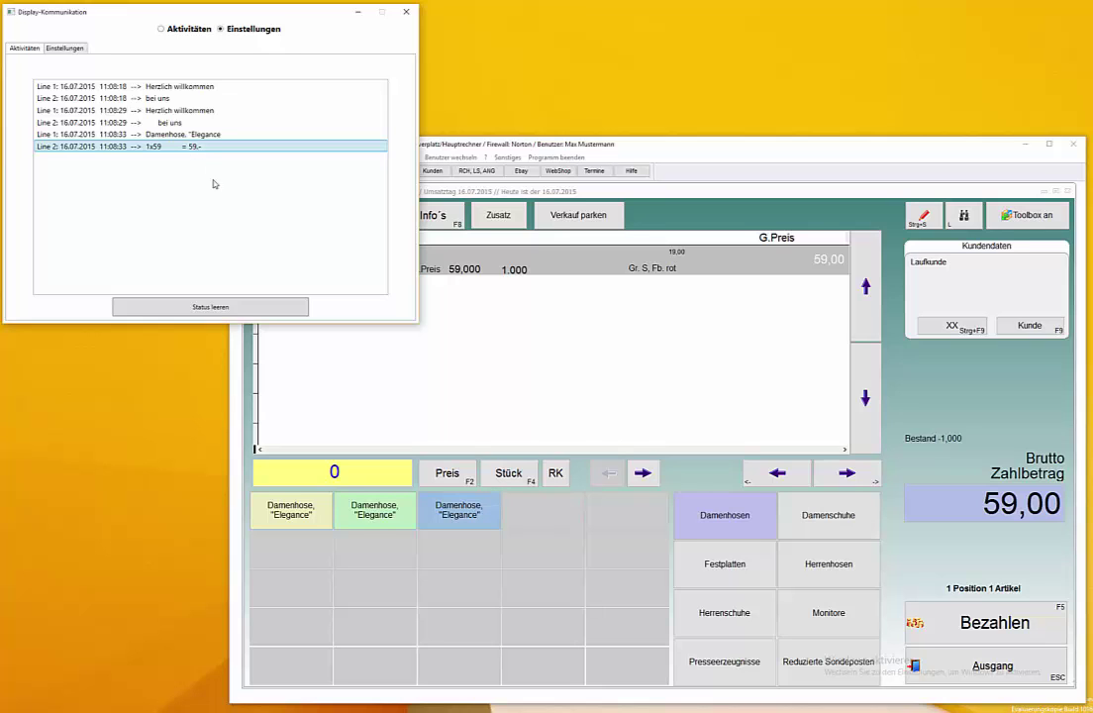
# Step: Return to the sale in WaWi-Profi and raise the quantity of Damenhose "Elegance" to 2
pyautogui.click(463, 384)
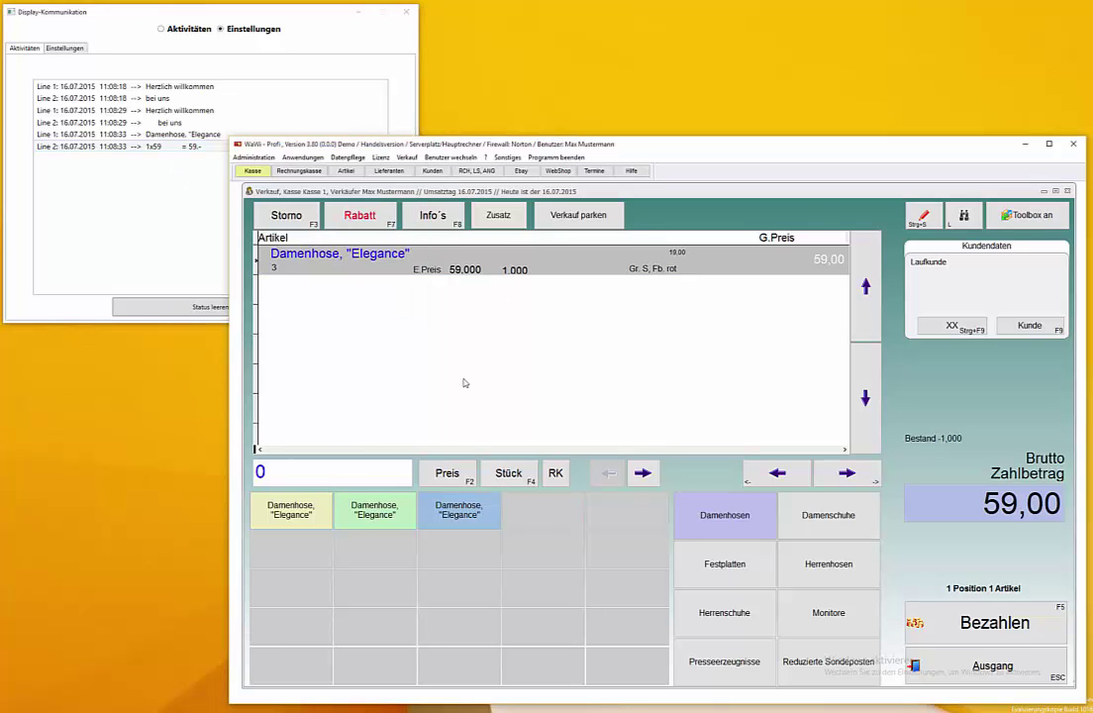
pyautogui.click(302, 472)
pyautogui.press('Return')
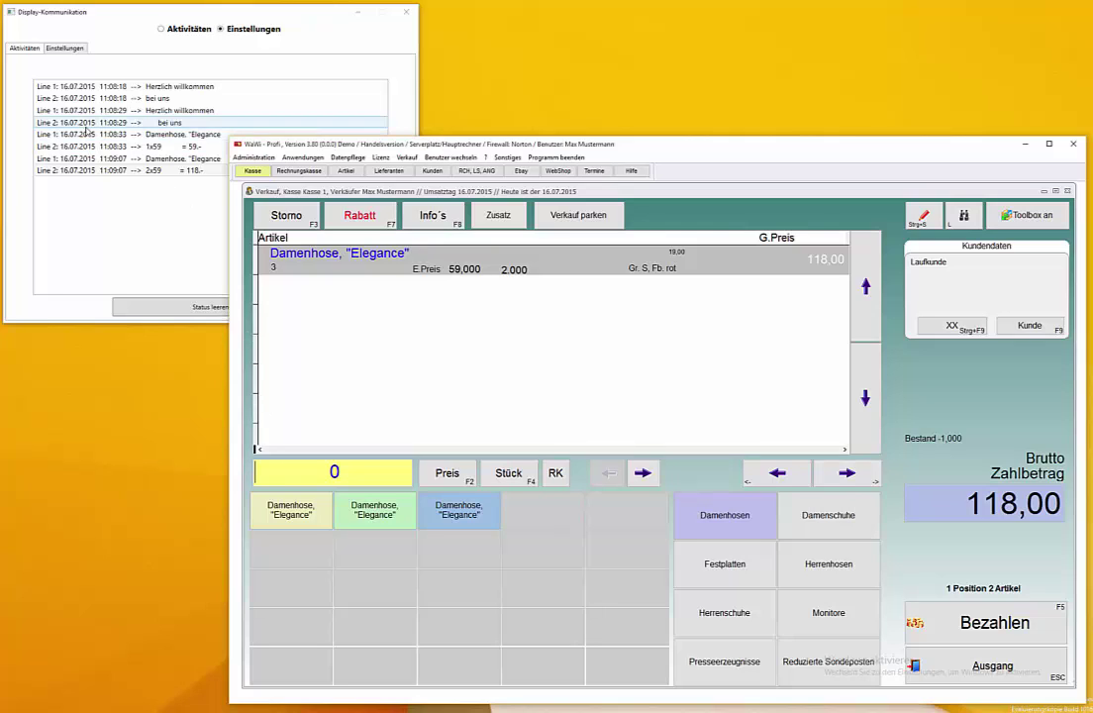
# Step: Start paying the sale, redeem voucher number 7 worth 20,00, and check the payment lines in the display log
pyautogui.click(958, 626)
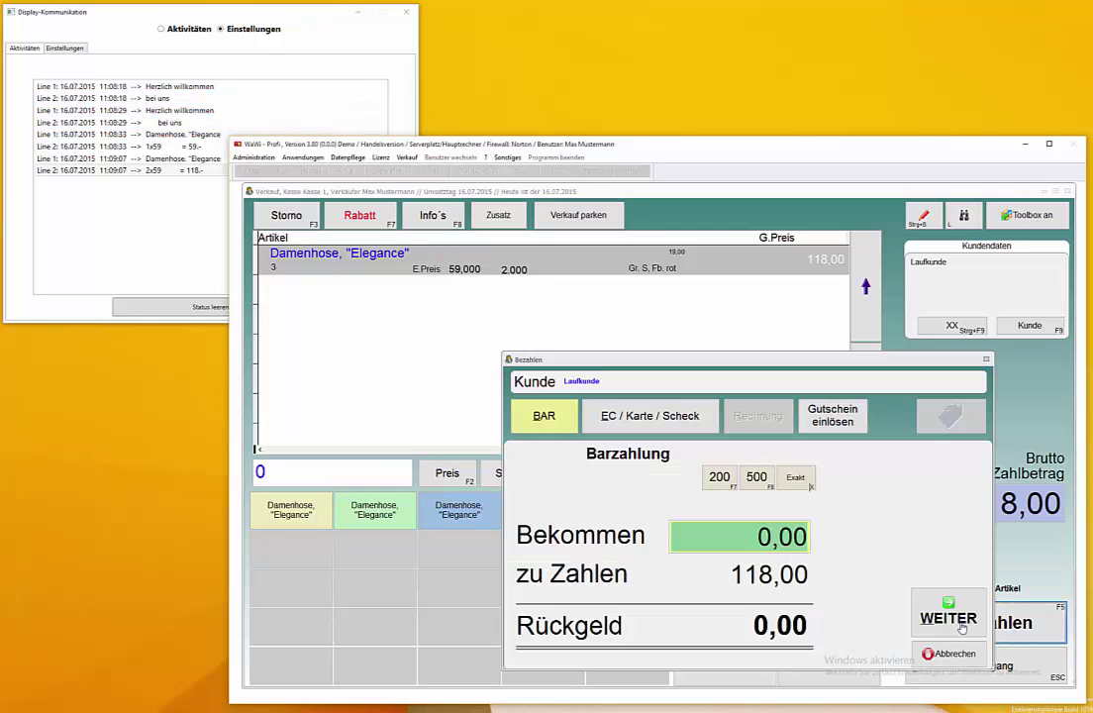
pyautogui.click(139, 193)
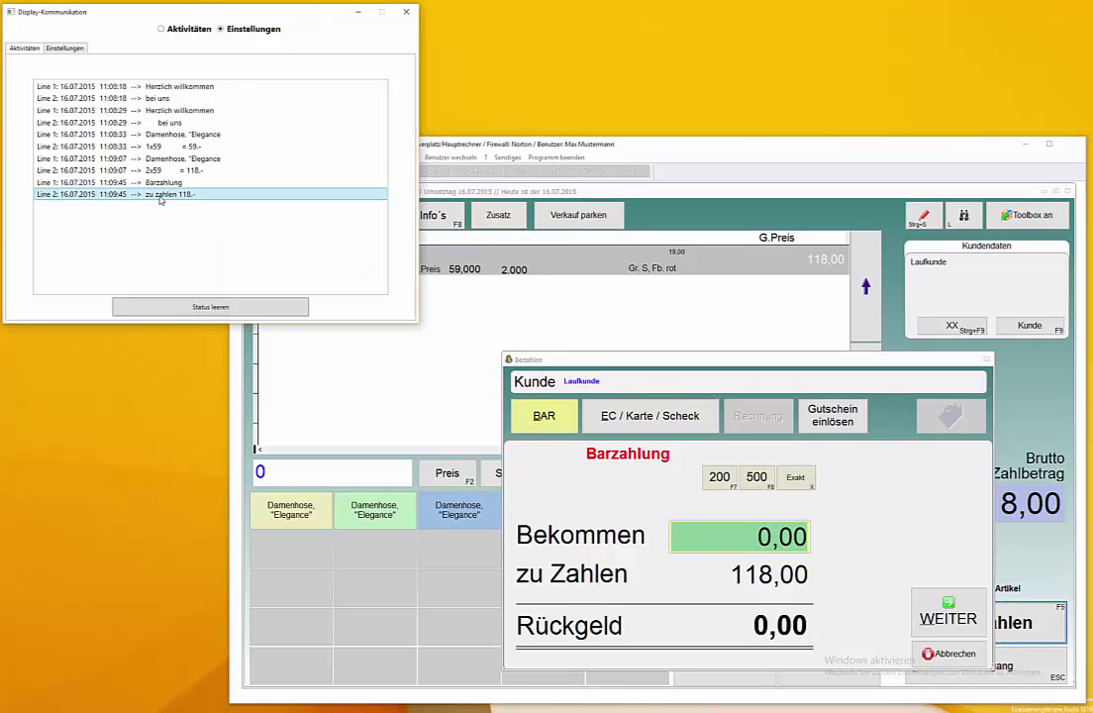
pyautogui.click(832, 416)
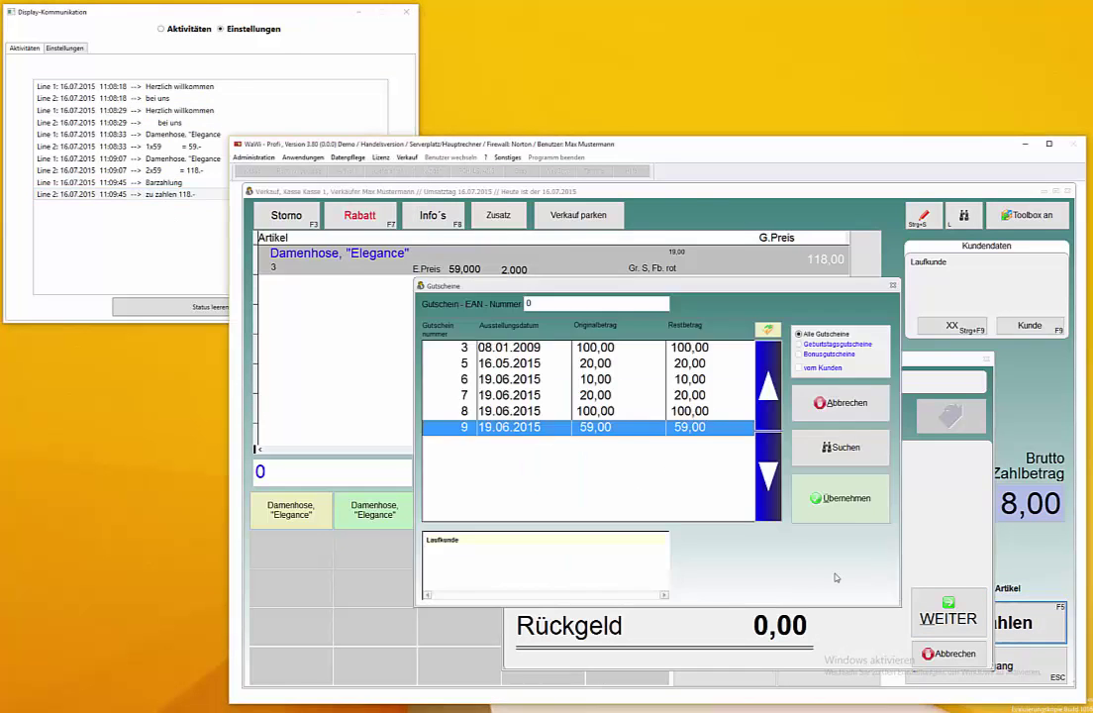
pyautogui.click(698, 396)
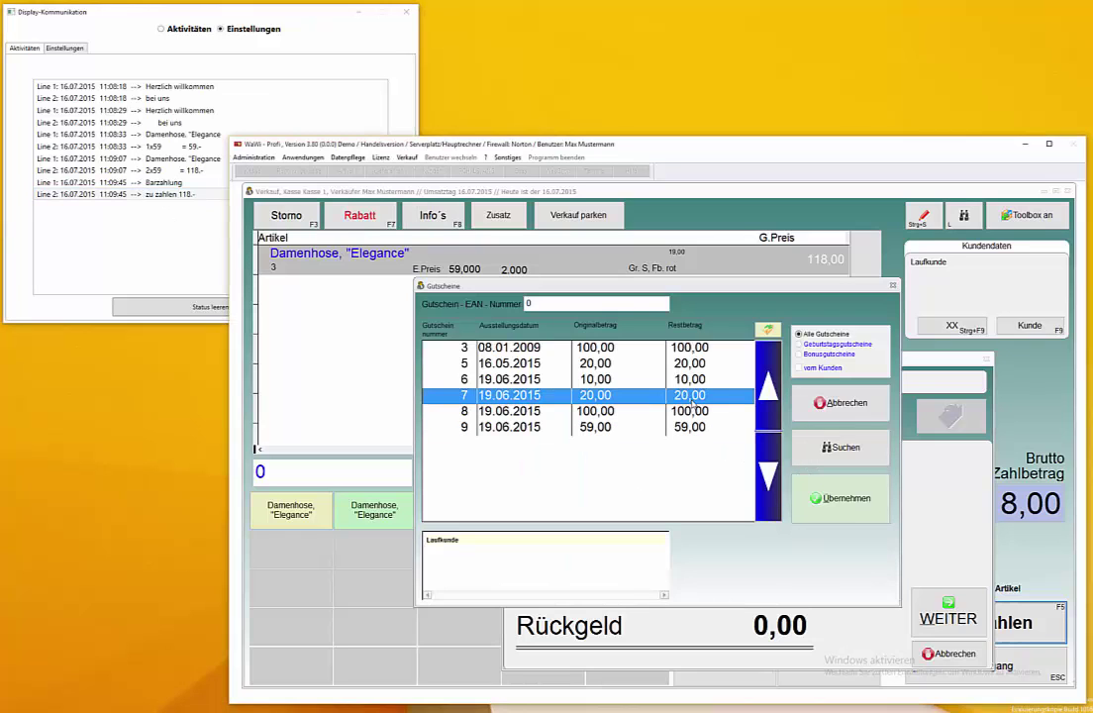
pyautogui.click(852, 512)
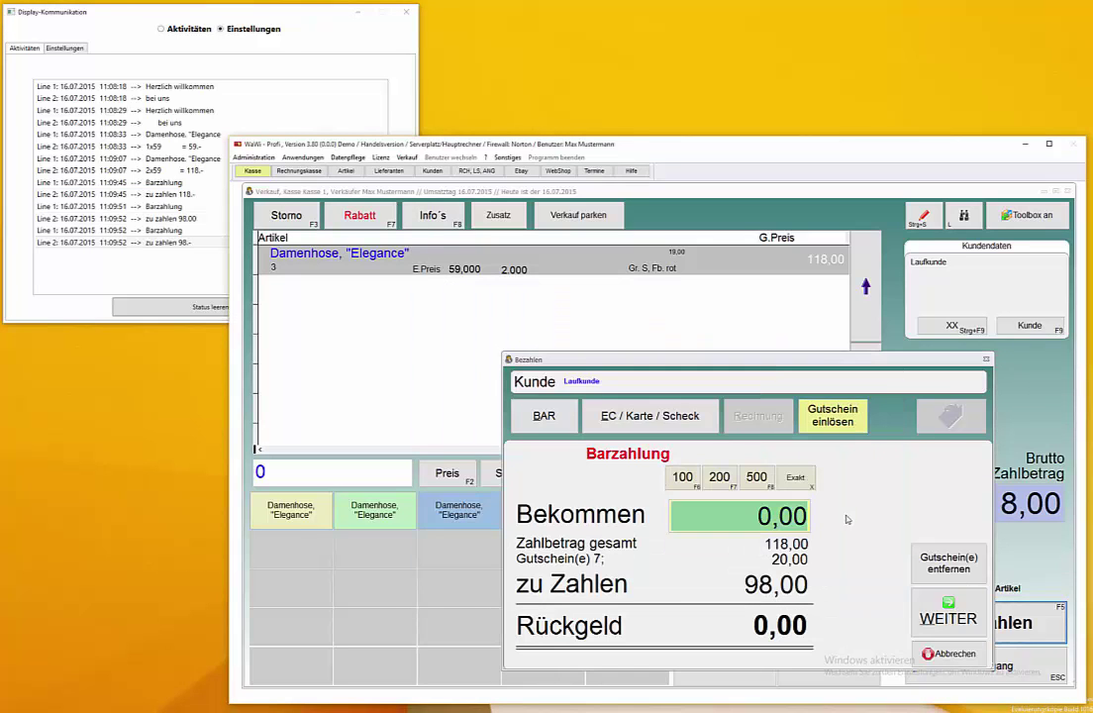
pyautogui.click(153, 216)
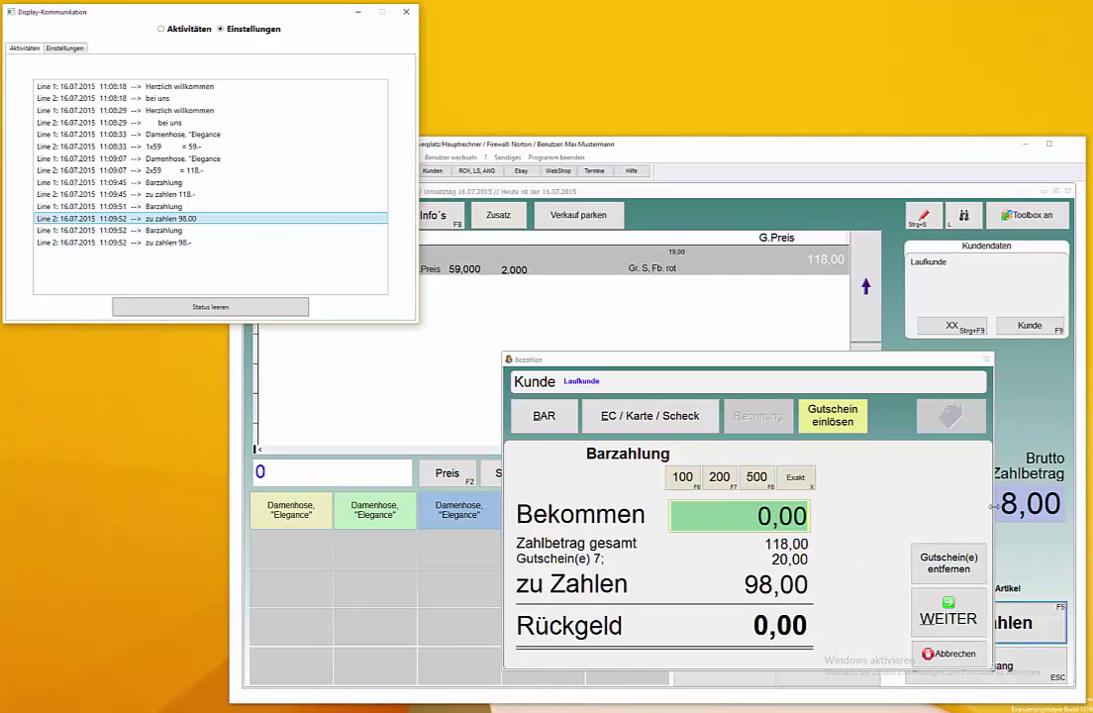
# Step: Remove the voucher, switch the payment to EC / Karte / Scheck to check its display lines, and cancel the payment
pyautogui.click(948, 562)
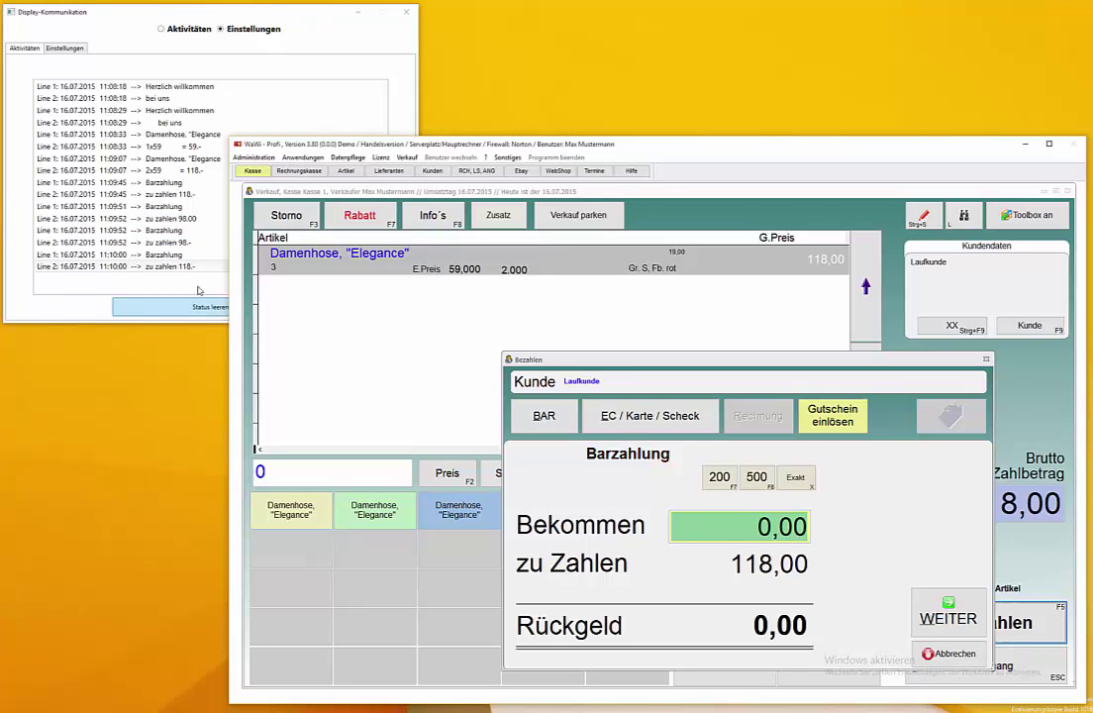
pyautogui.click(625, 415)
pyautogui.click(149, 281)
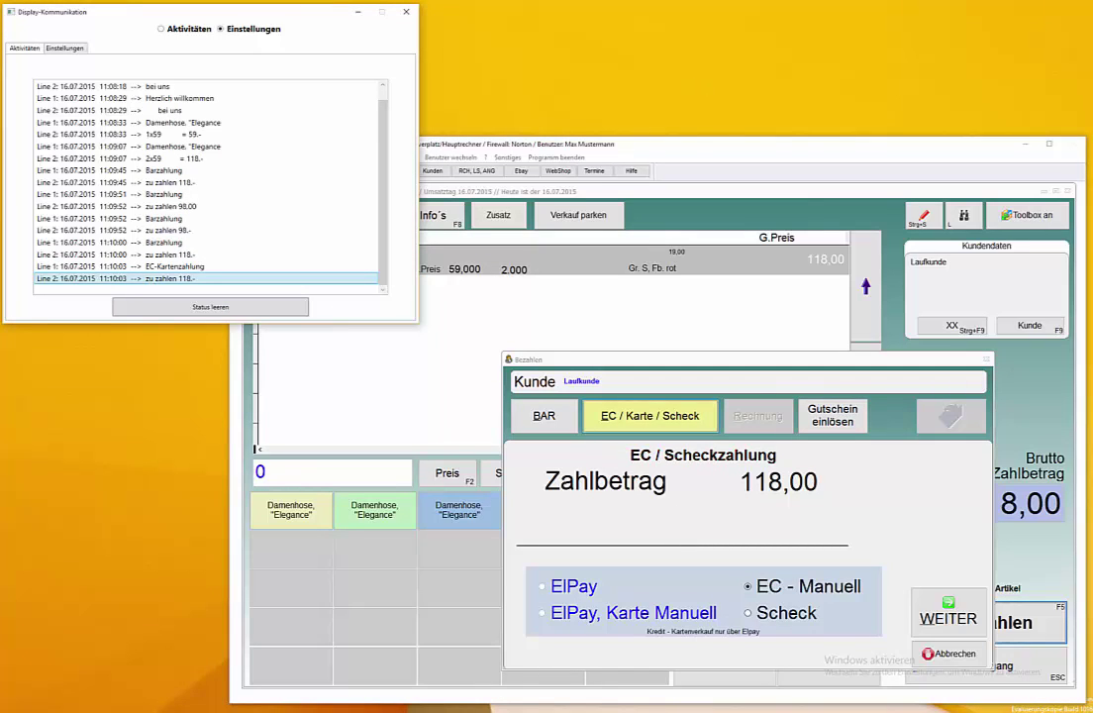
pyautogui.click(950, 654)
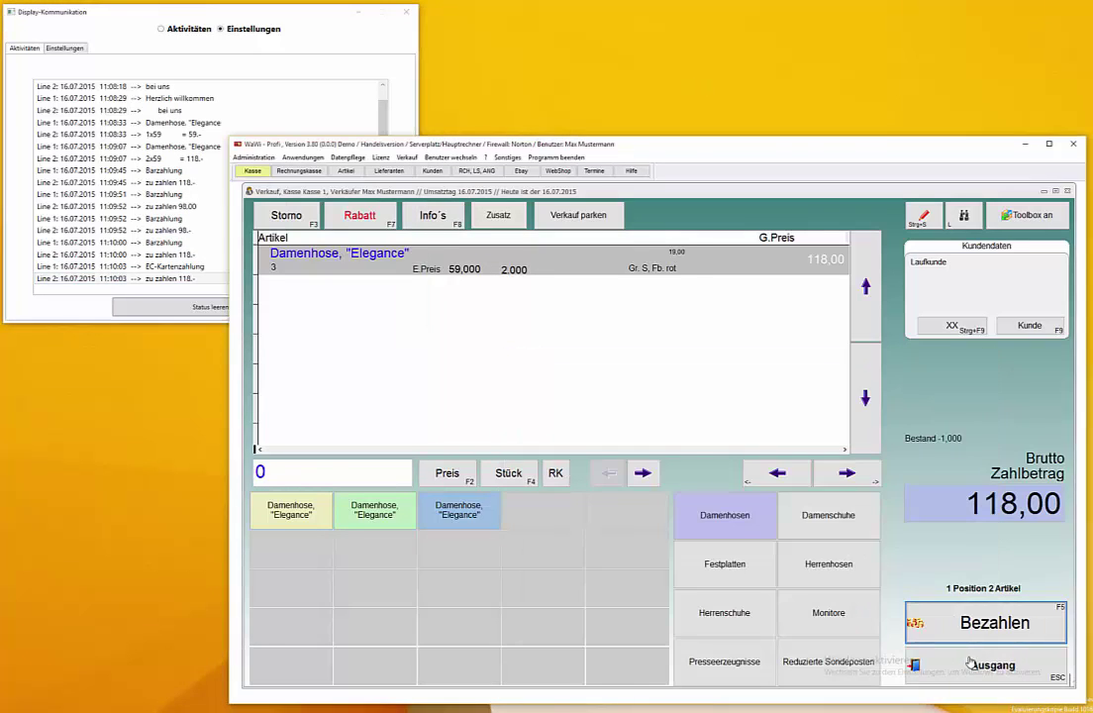
# Step: Return to the Display-Kommunikation settings and examine the Simpletext and Lauftext fields, placing the cursor in Lauftext Zeile 1
pyautogui.click(65, 47)
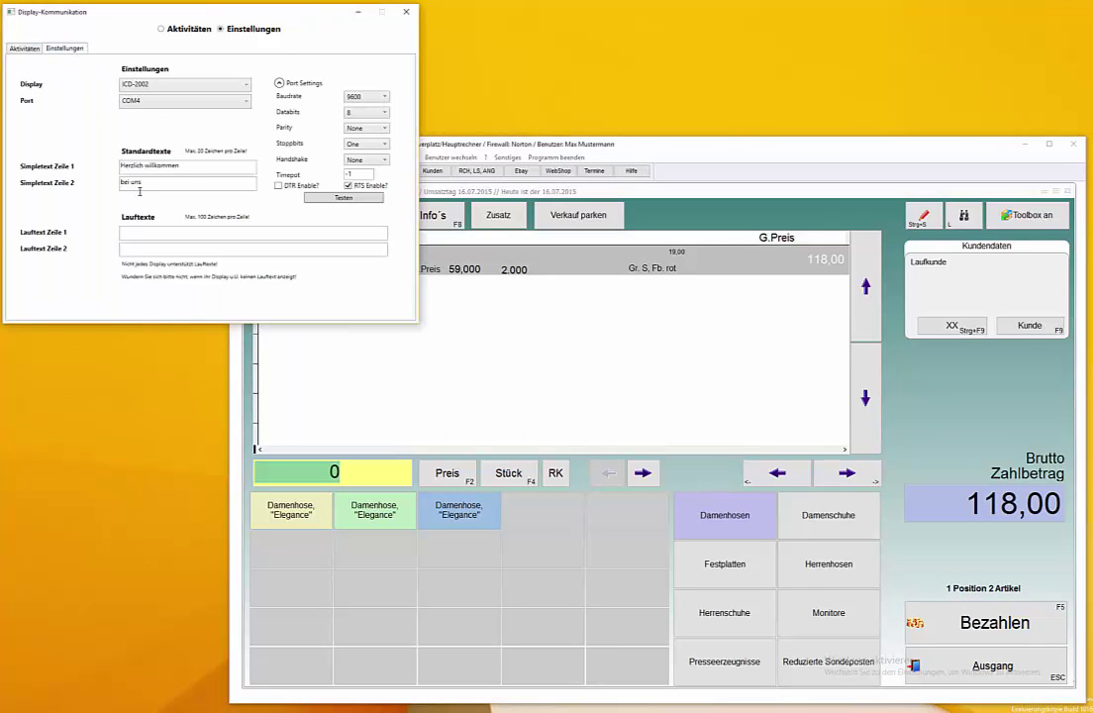
pyautogui.moveTo(164, 187); pyautogui.dragTo(76, 175)
pyautogui.click(135, 233)
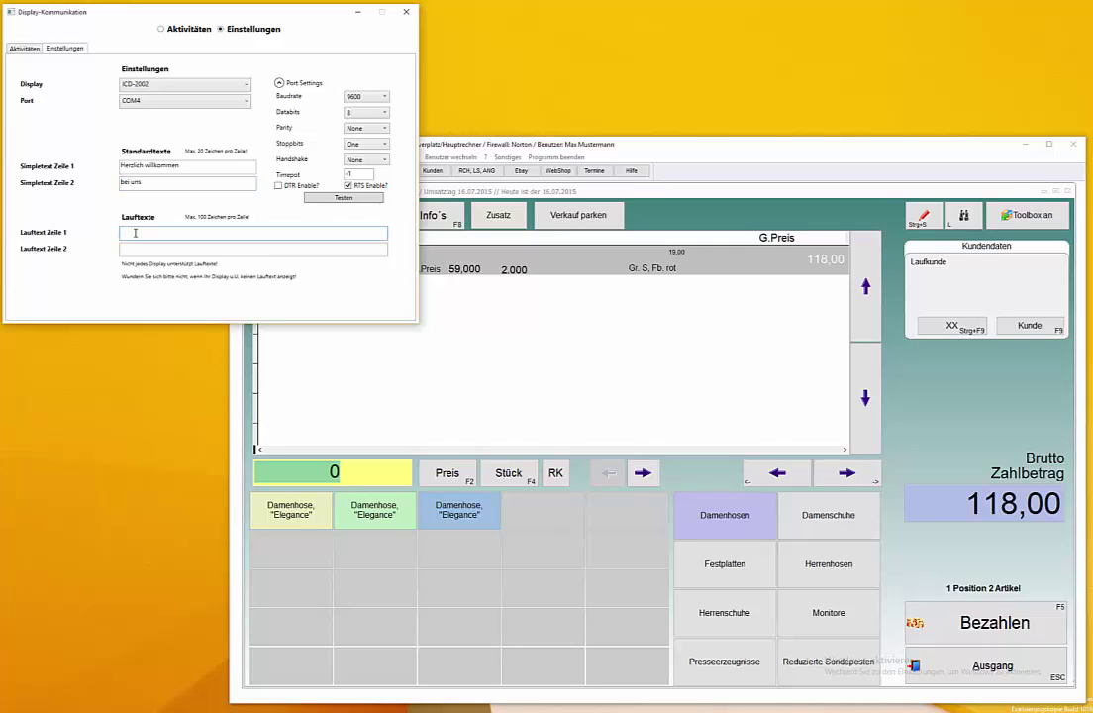